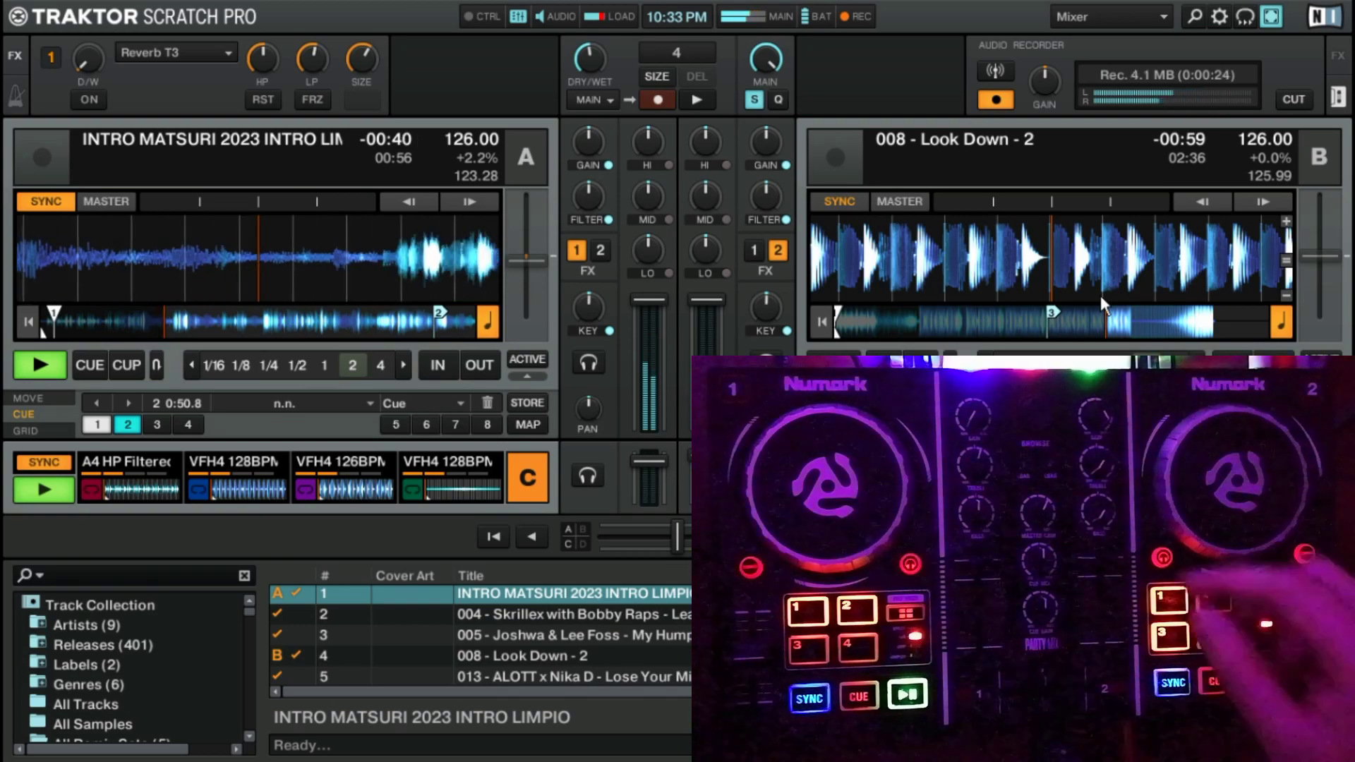
Load the track "004 - Skrillex with Bobby Raps" into deck B and jump to its cue point 2.
key("Down")
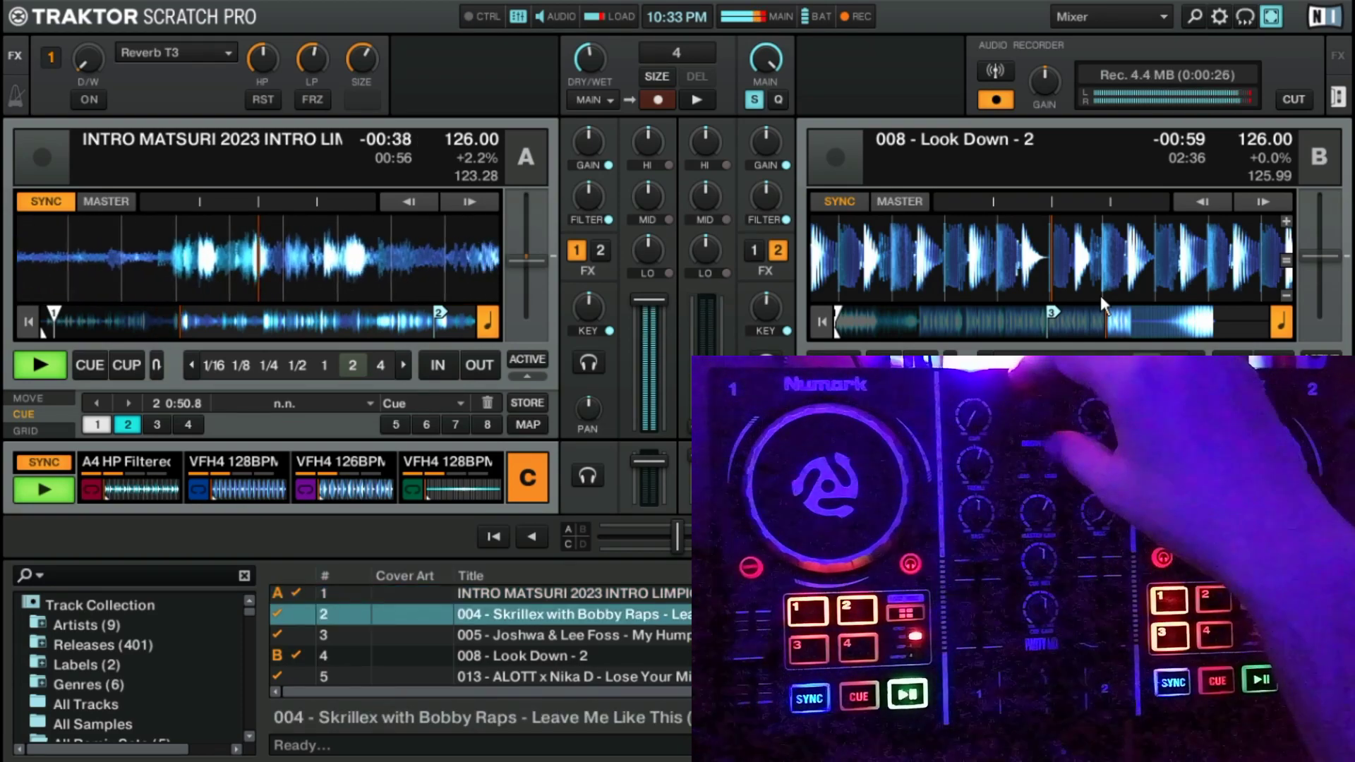
key("ctrl+Right")
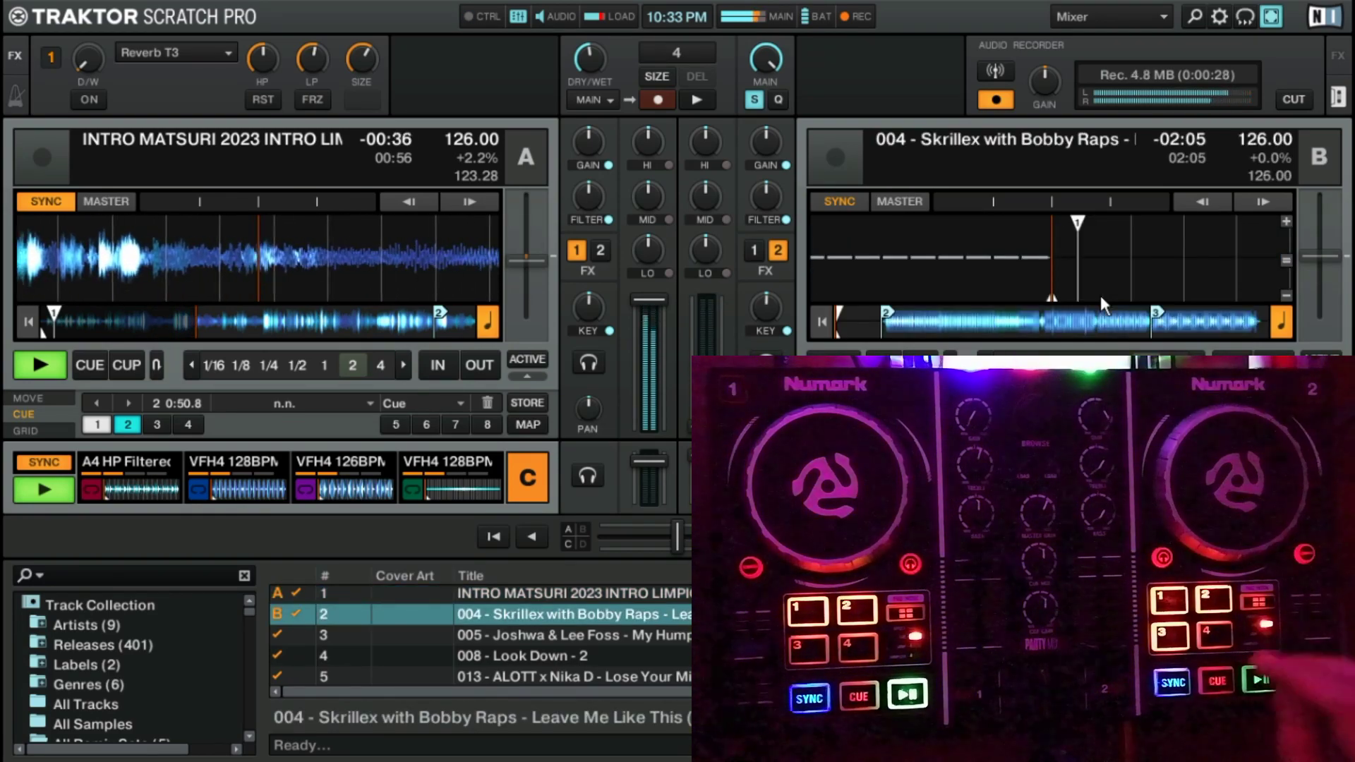
key("2")
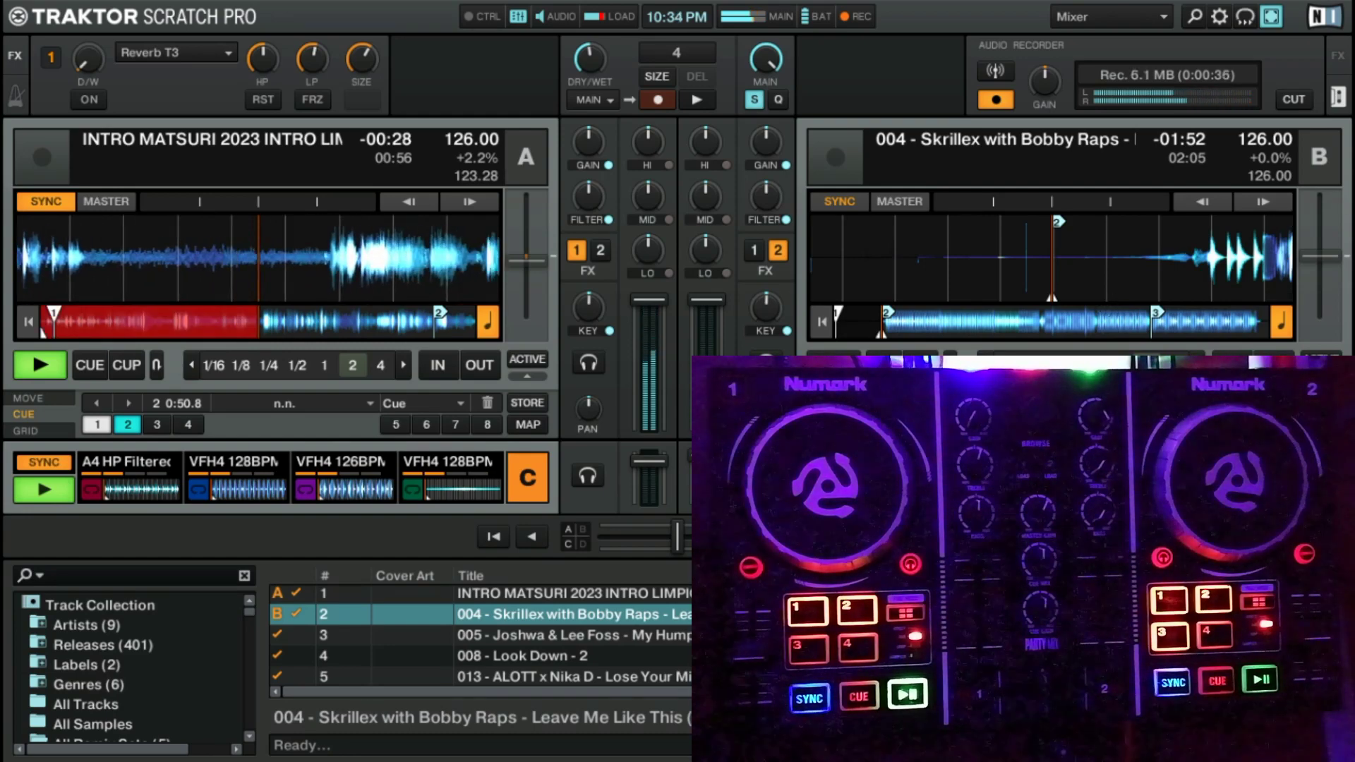
Show effect unit 2 in place of the audio recorder and toggle the FX 2 assignment on deck A's channel.
left_click(1348, 61)
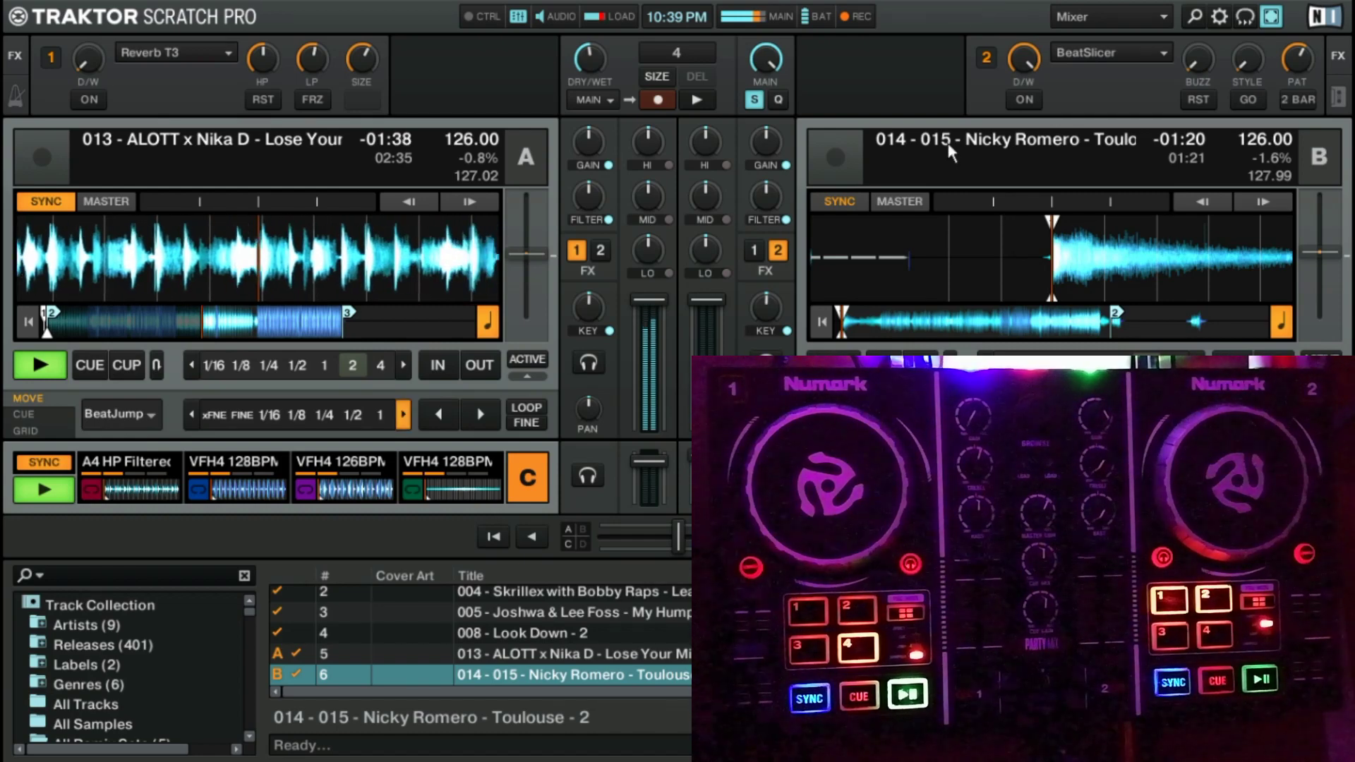
left_click(600, 250)
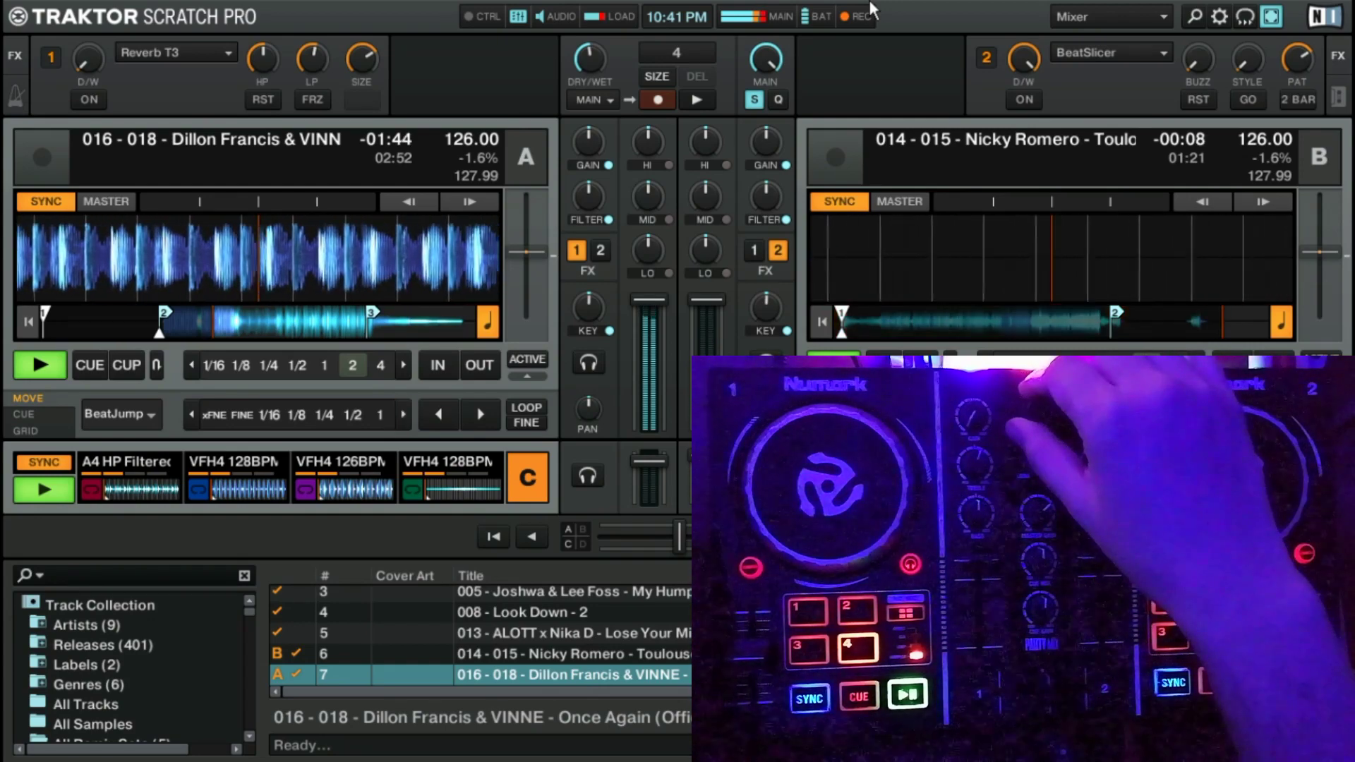
Load "017 - 019 - Bingo Players - Devotion" into deck B and jump to its cue point 2.
key("Down")
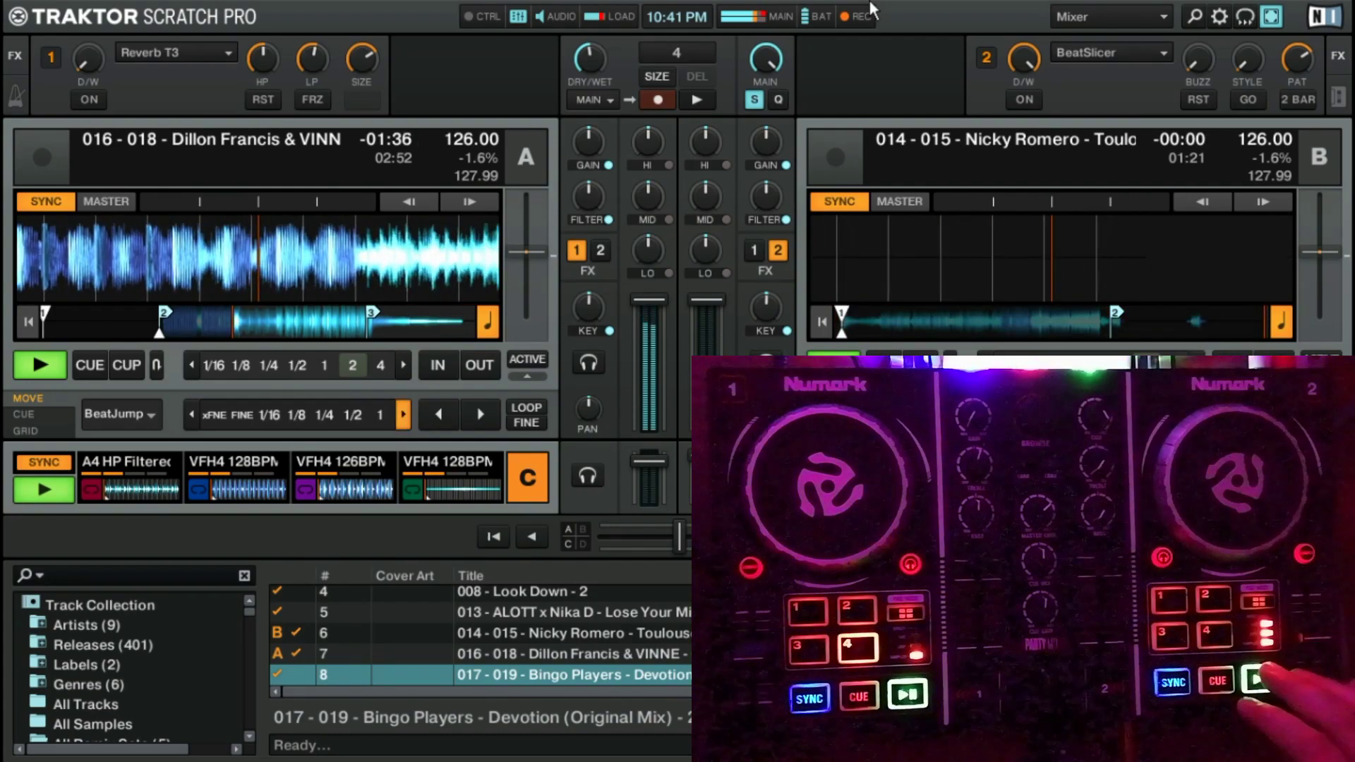
key("ctrl+Right")
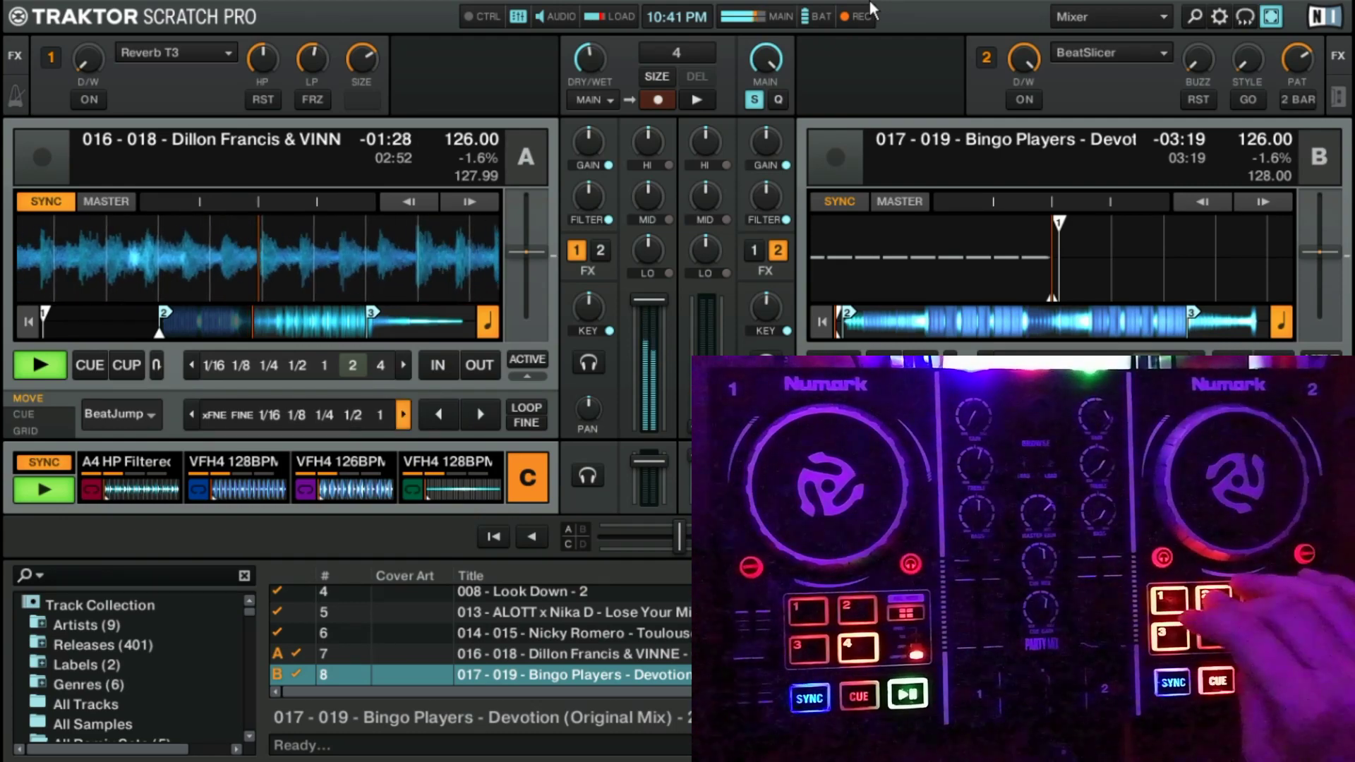
key("2")
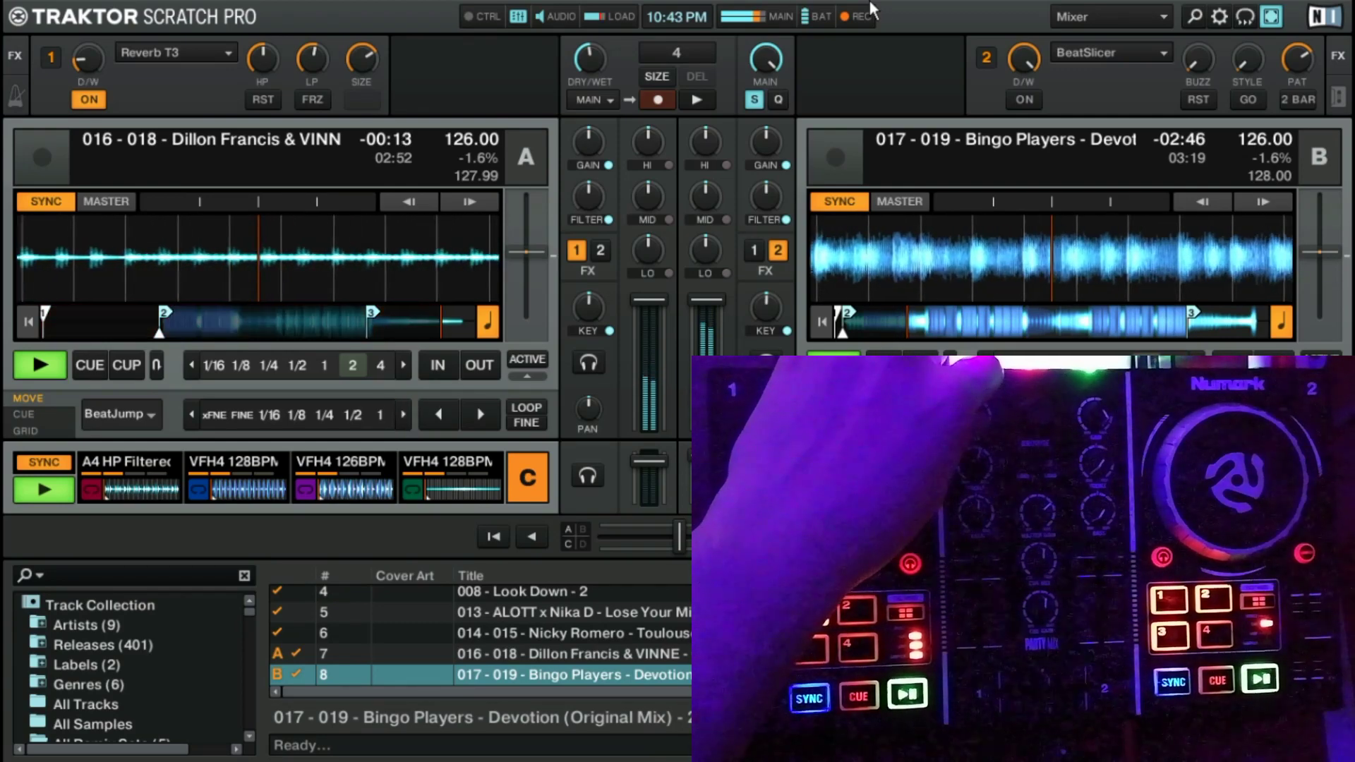
Assign tempo master to deck B, then hand it to the enlarged LOOPS 1 deck C and collapse that deck to its compact view.
left_click(883, 194)
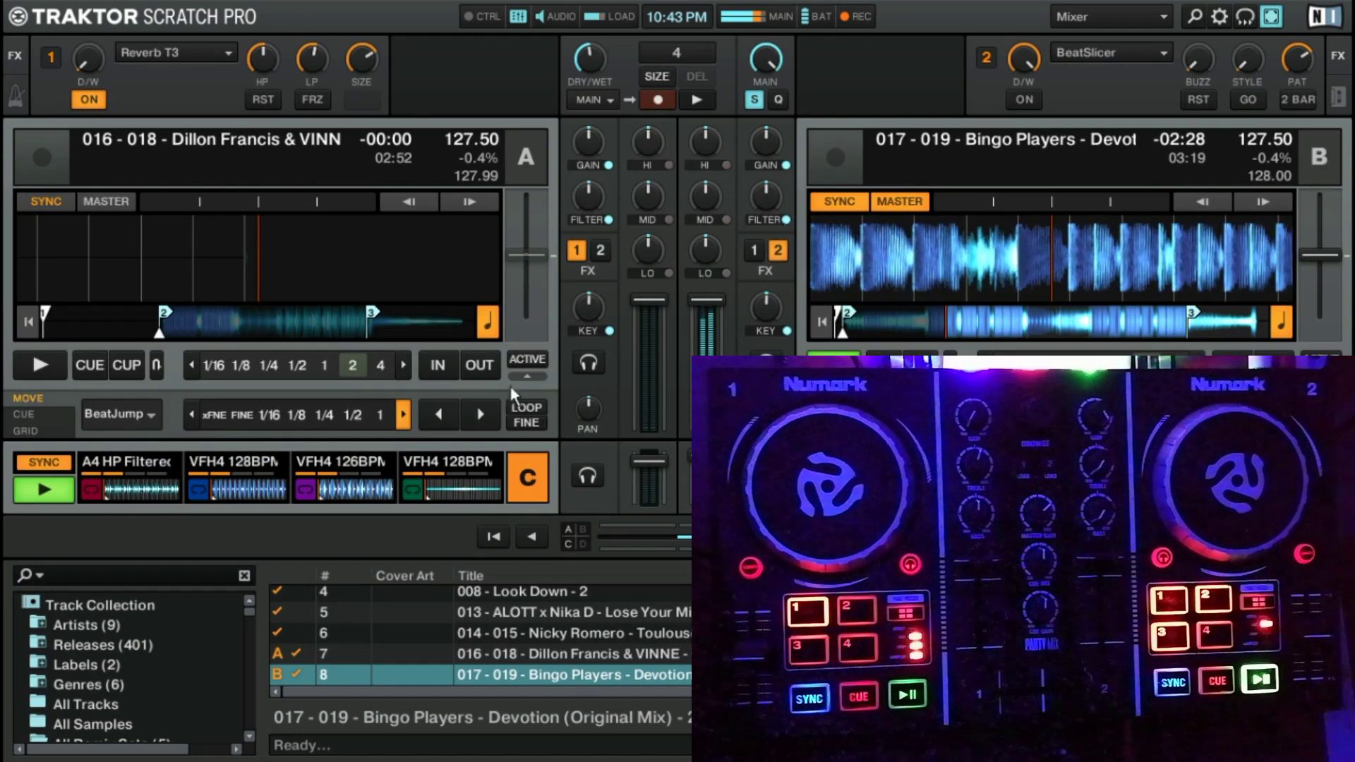
left_click(363, 439)
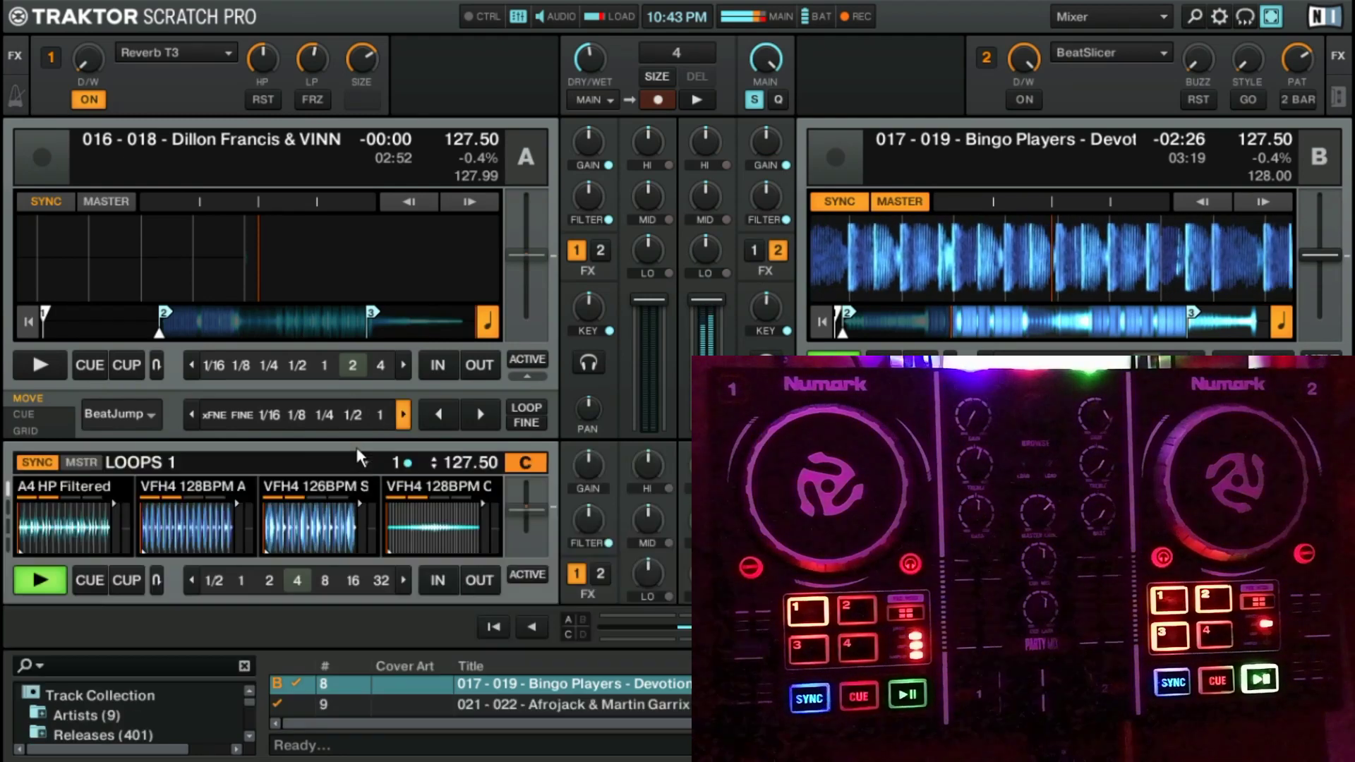
left_click(81, 462)
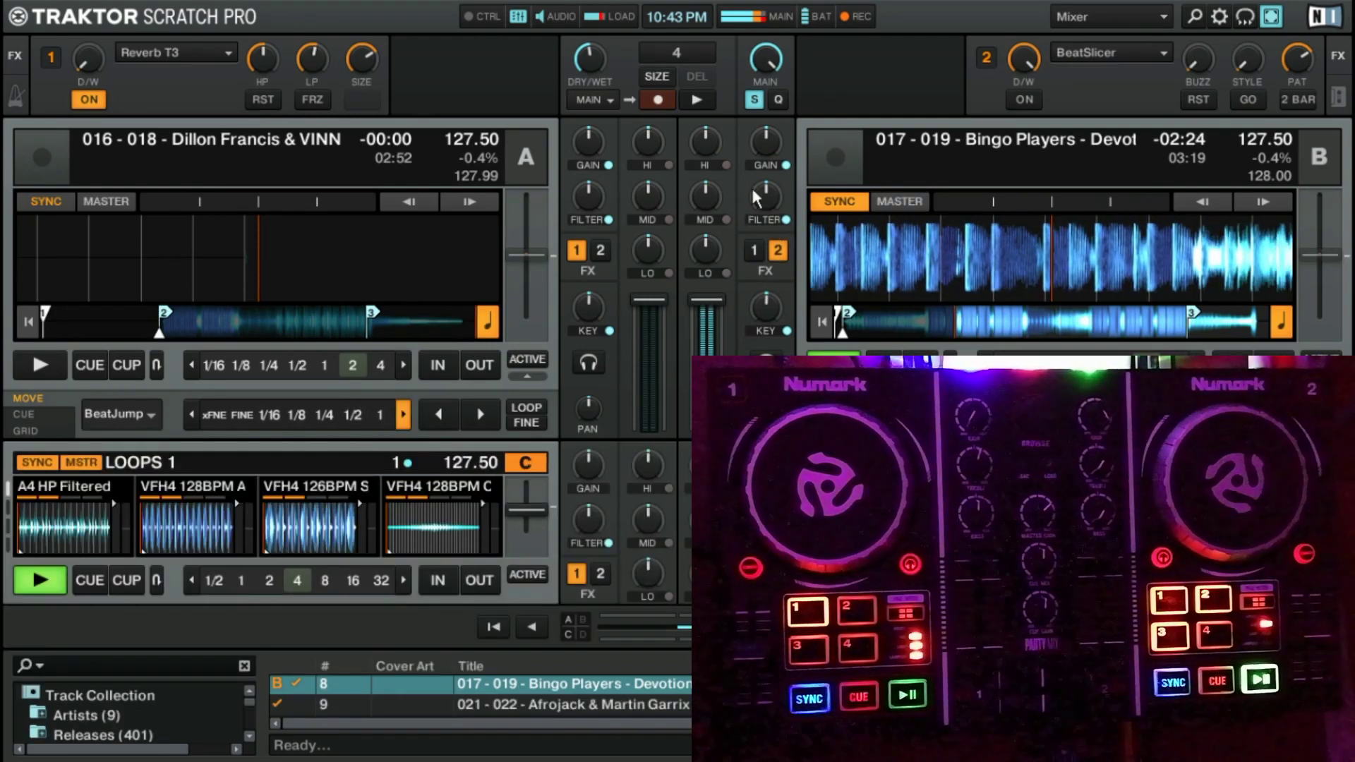
left_click(401, 446)
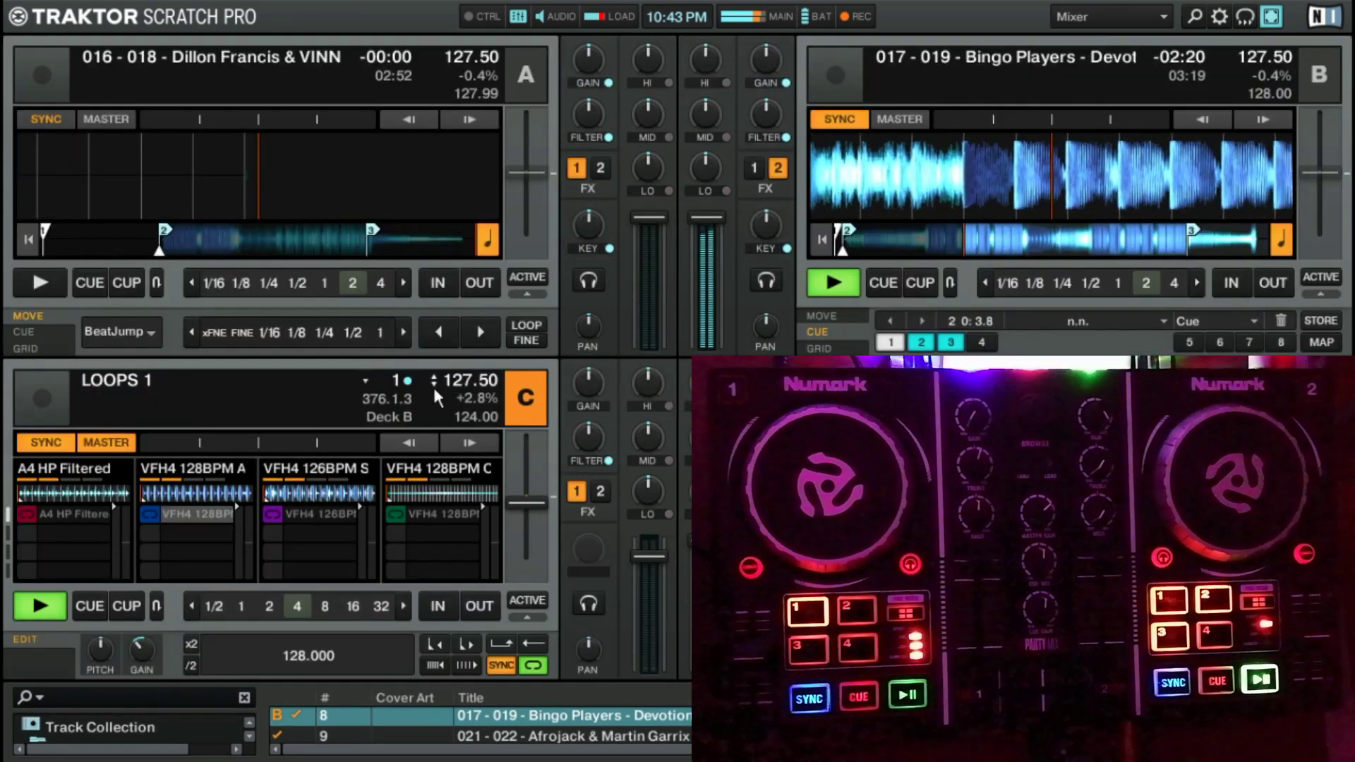
left_click(381, 360)
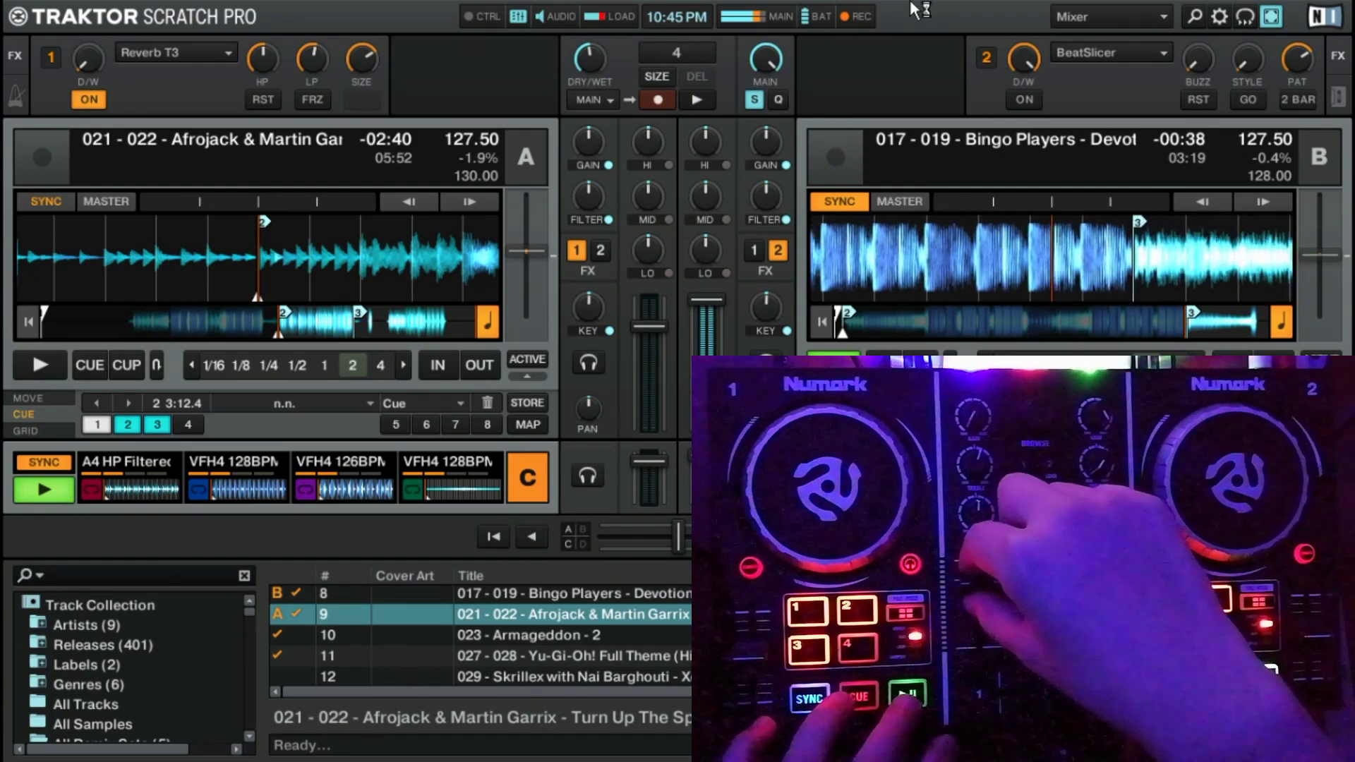
Start playback on deck A, then load "023 - Armageddon - 2" into deck B at cue point 2.
key("space")
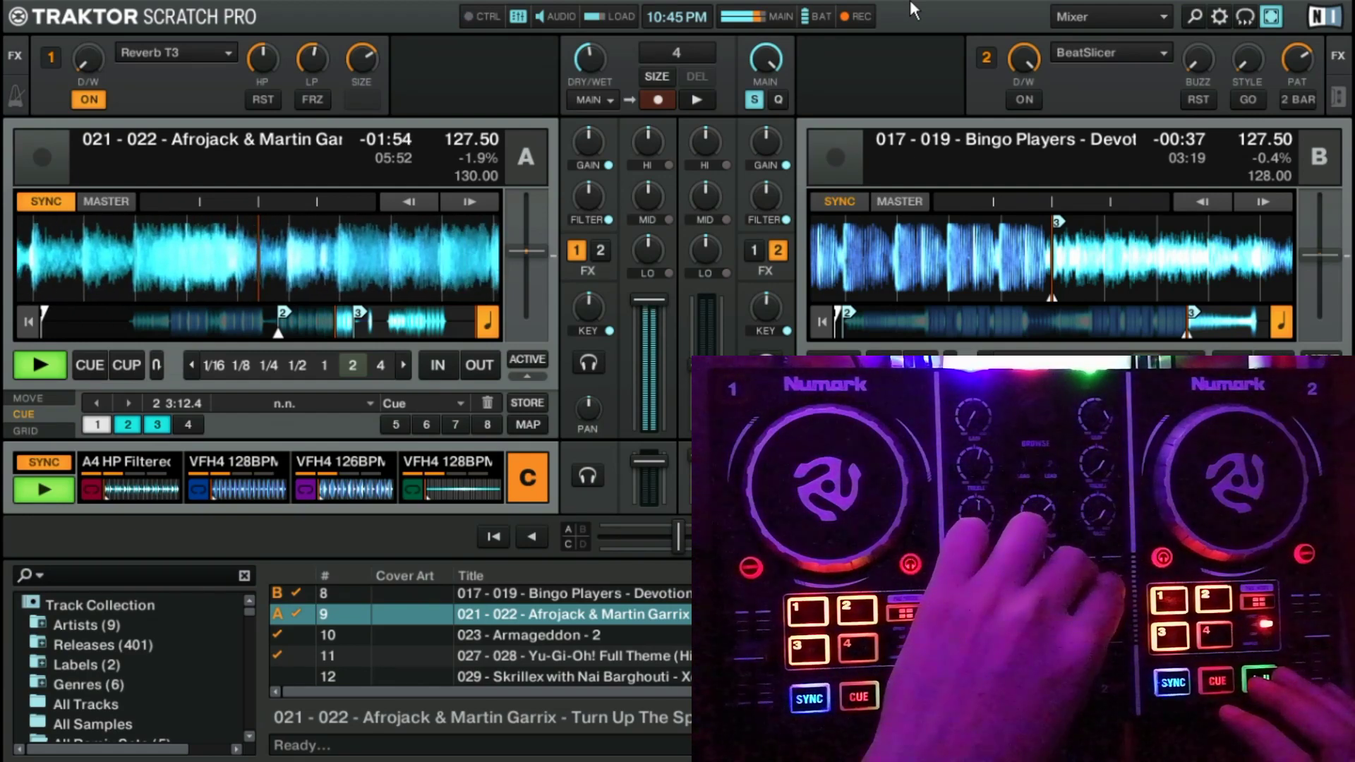
key("Down")
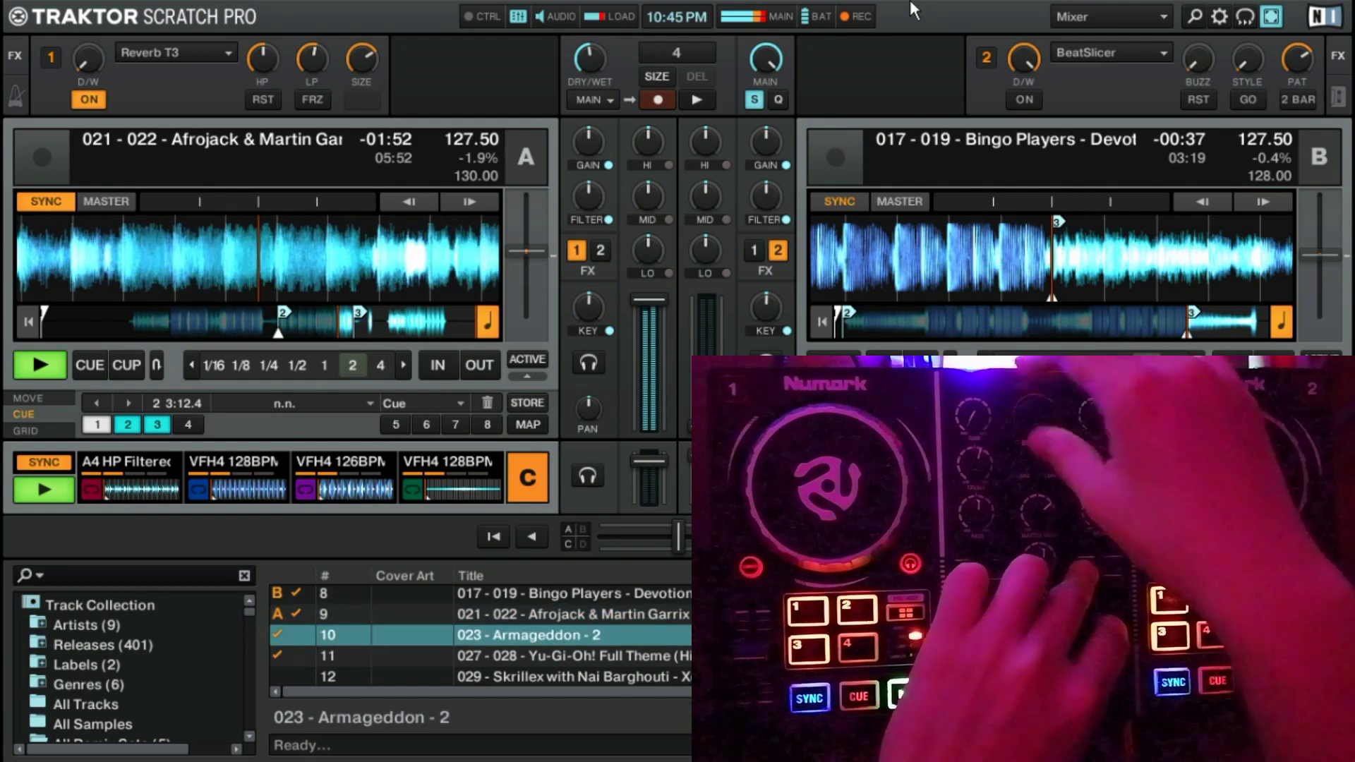
key("ctrl+Right")
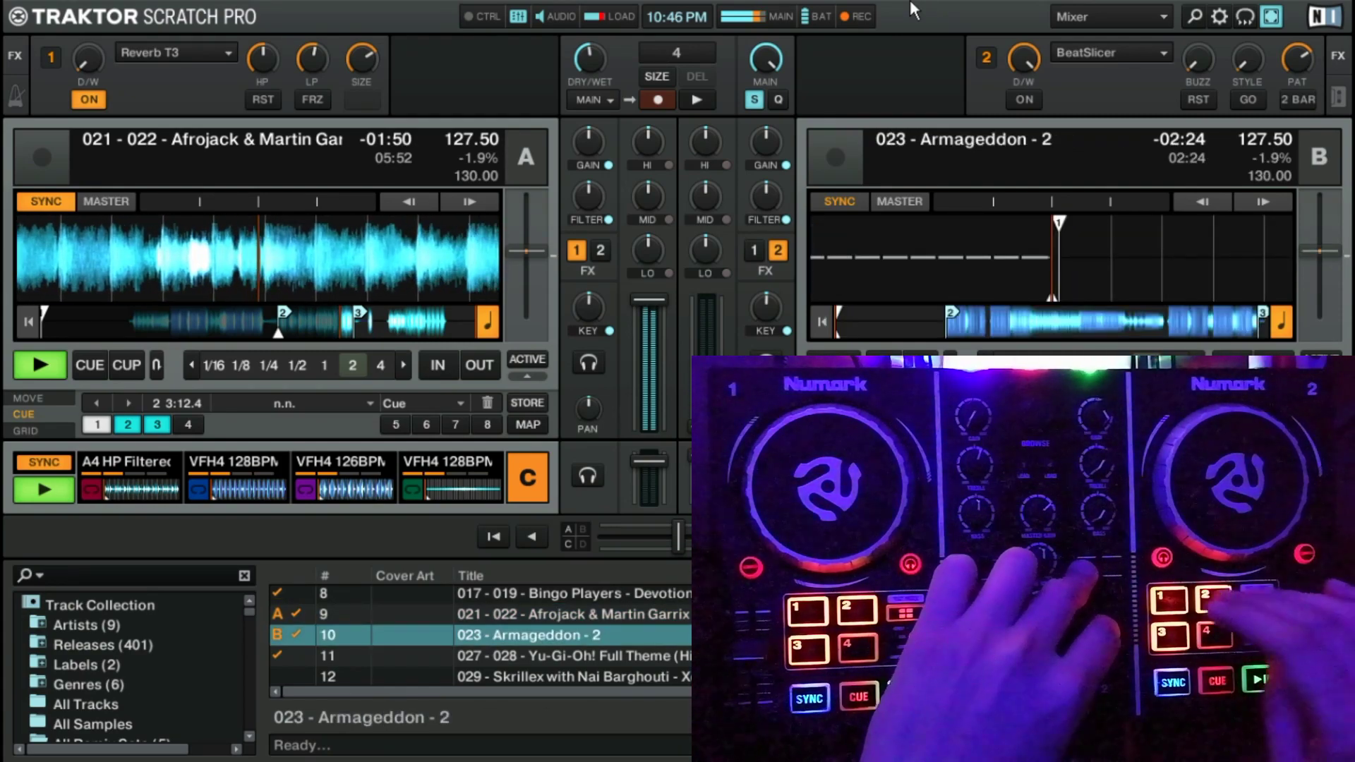
key("2")
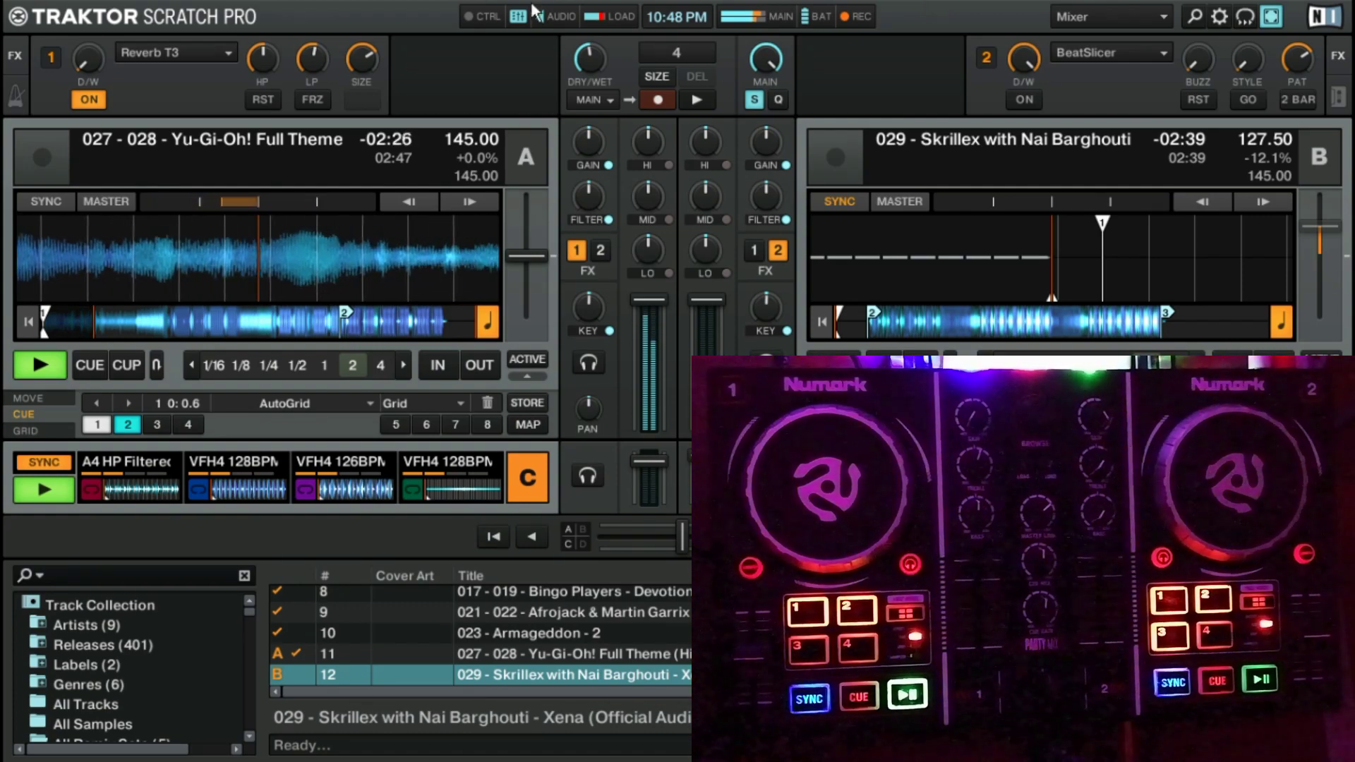
Make deck A the tempo master and switch FX 2 on and back off for its channel.
left_click(101, 200)
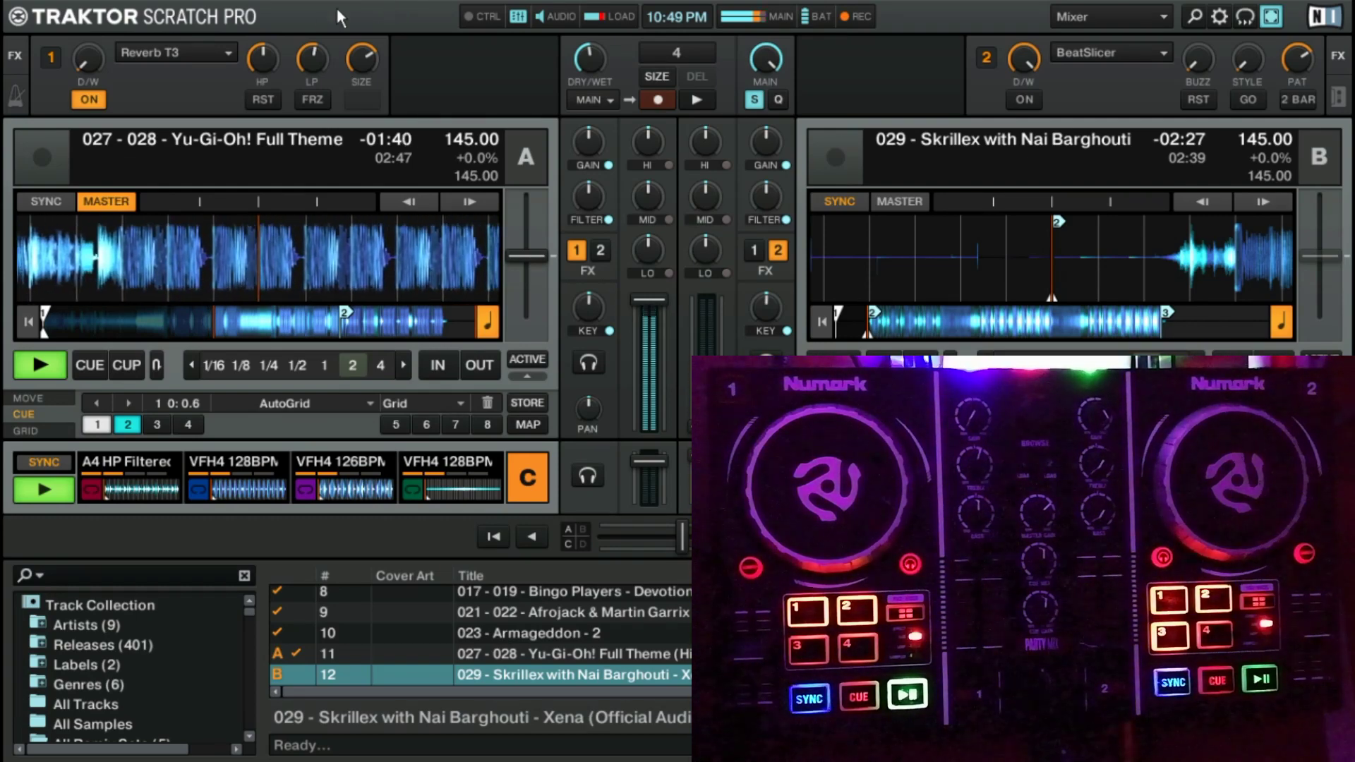
left_click(601, 250)
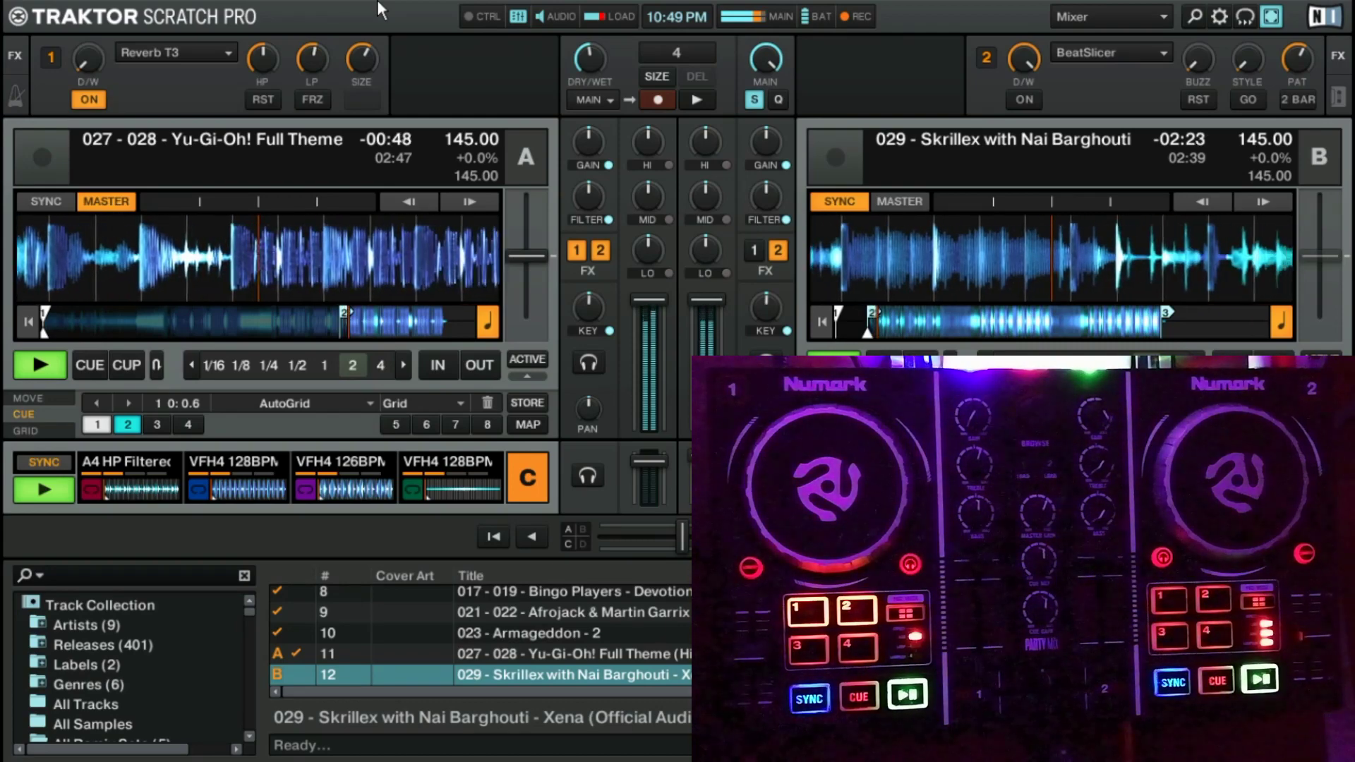
left_click(594, 248)
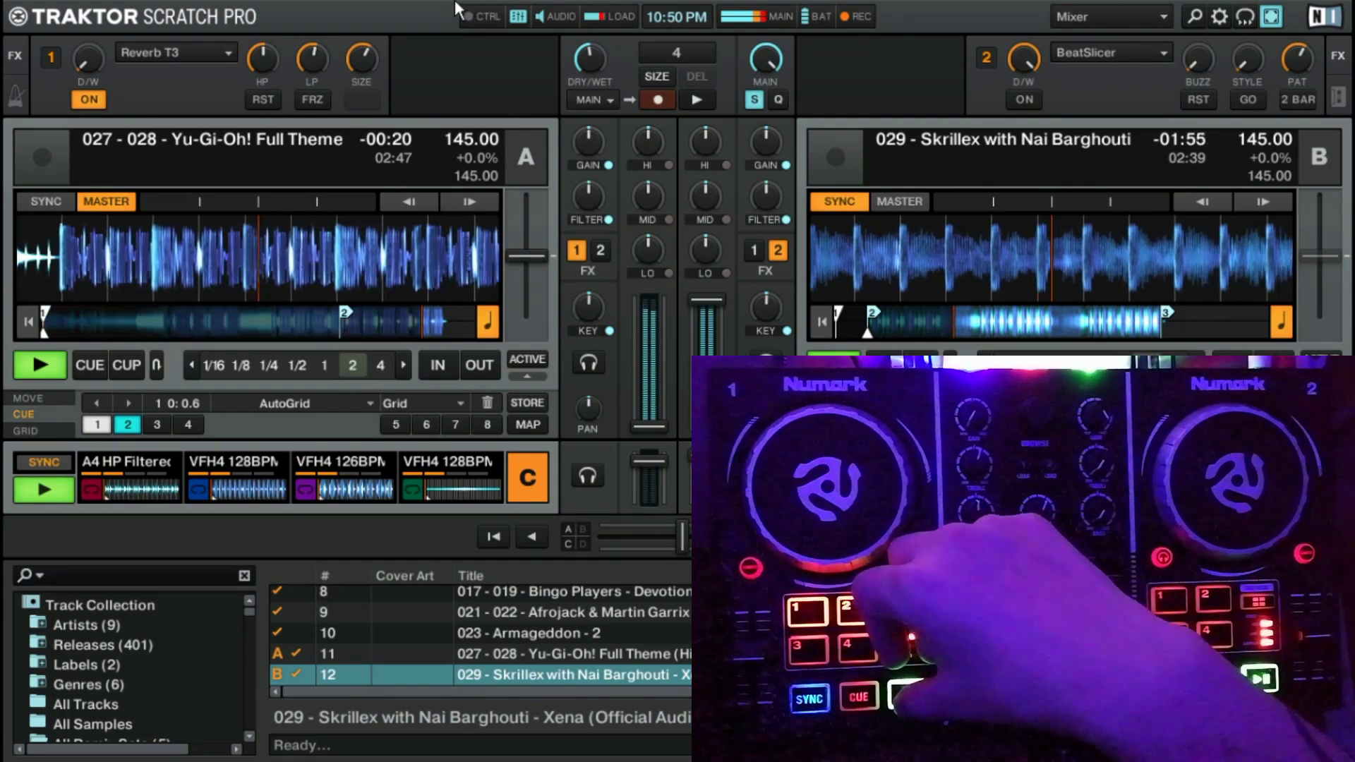
Load the track "030 - 031 - DJ Snake & Zomboy - Quiet Storm" into deck A.
key("Down")
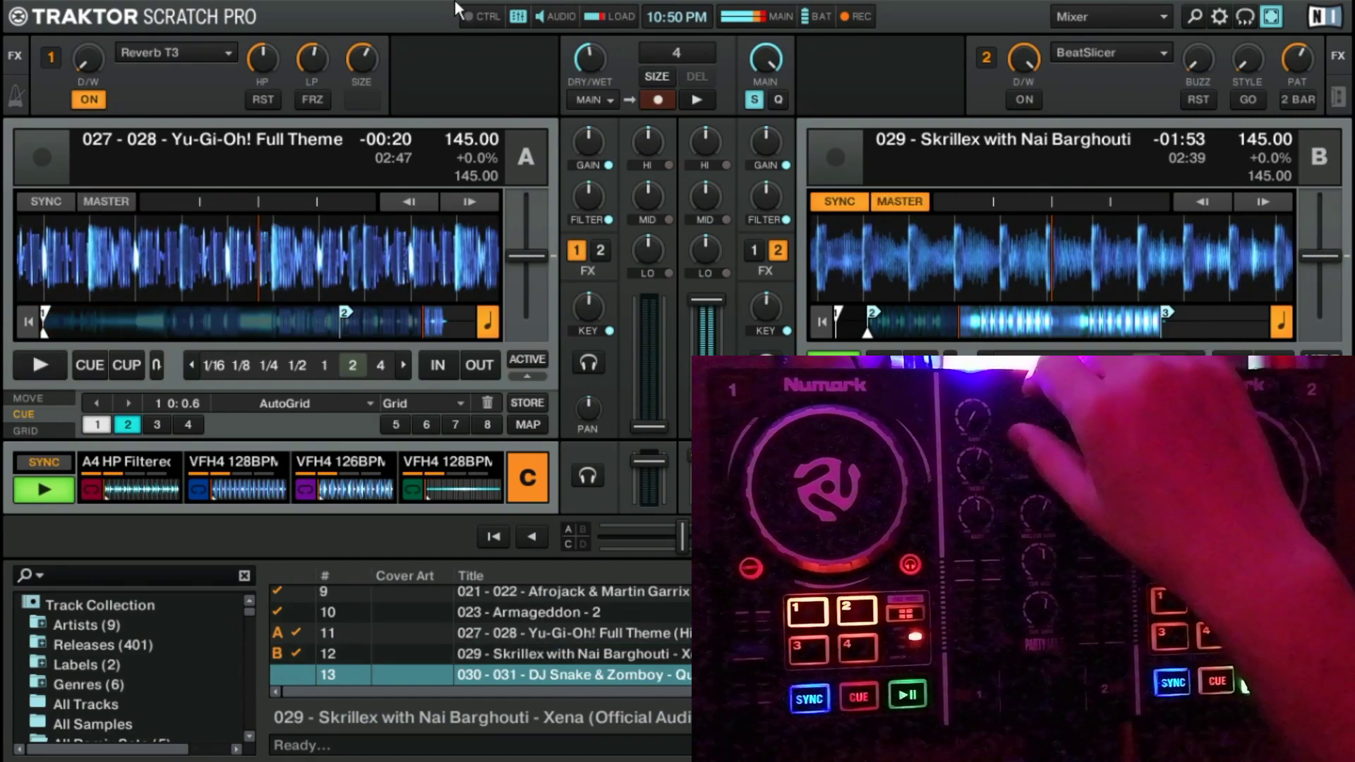
key("ctrl+Left")
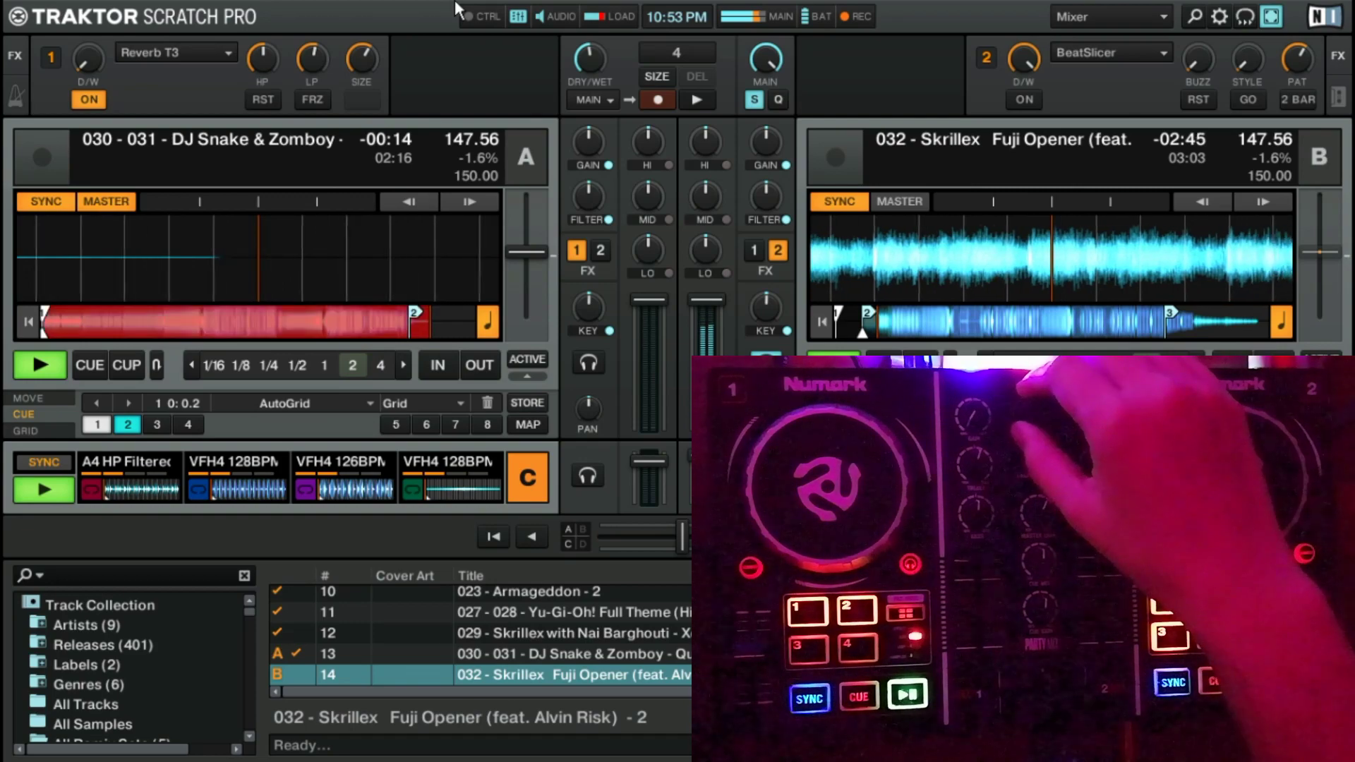
Load "033 - 034 - EVERGLOW - Bon Bon Chocolat" into deck A and turn on sync for deck B.
key("Down")
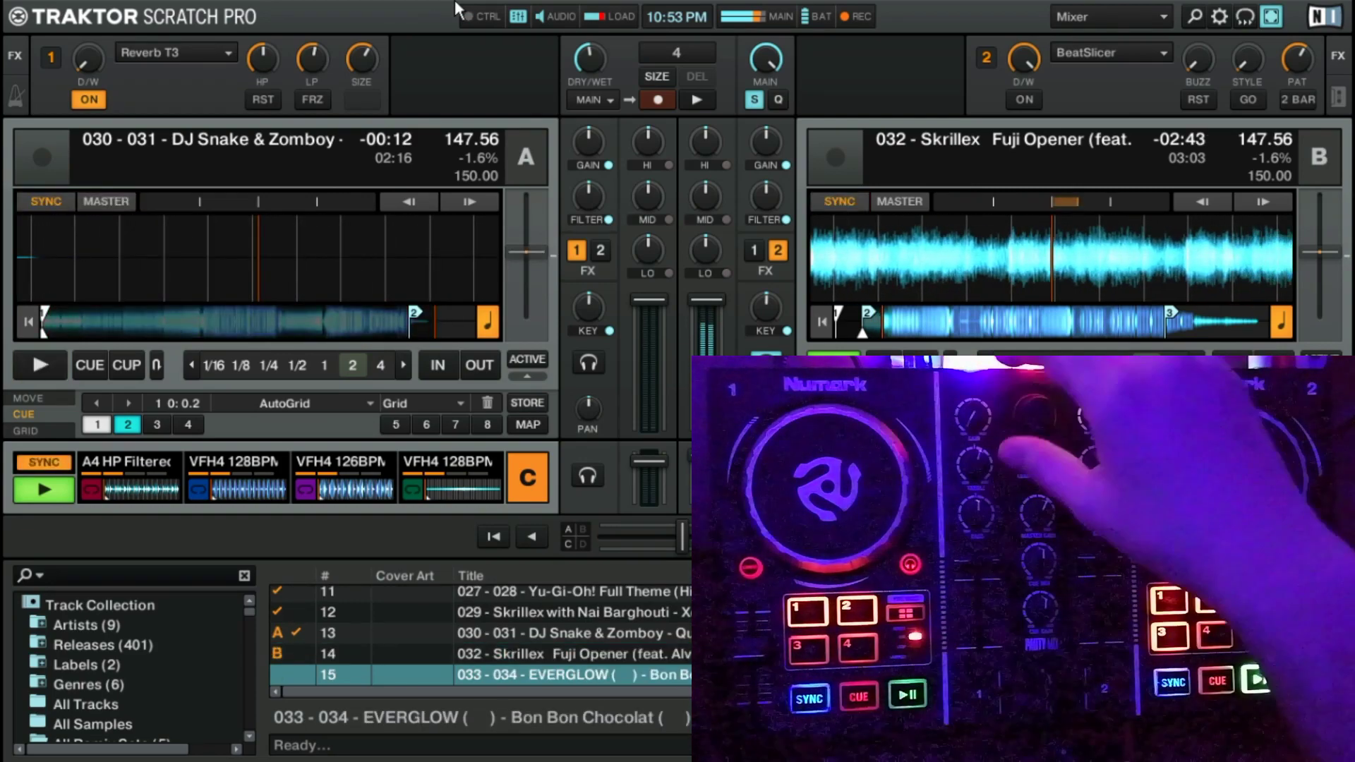
key("ctrl+Left")
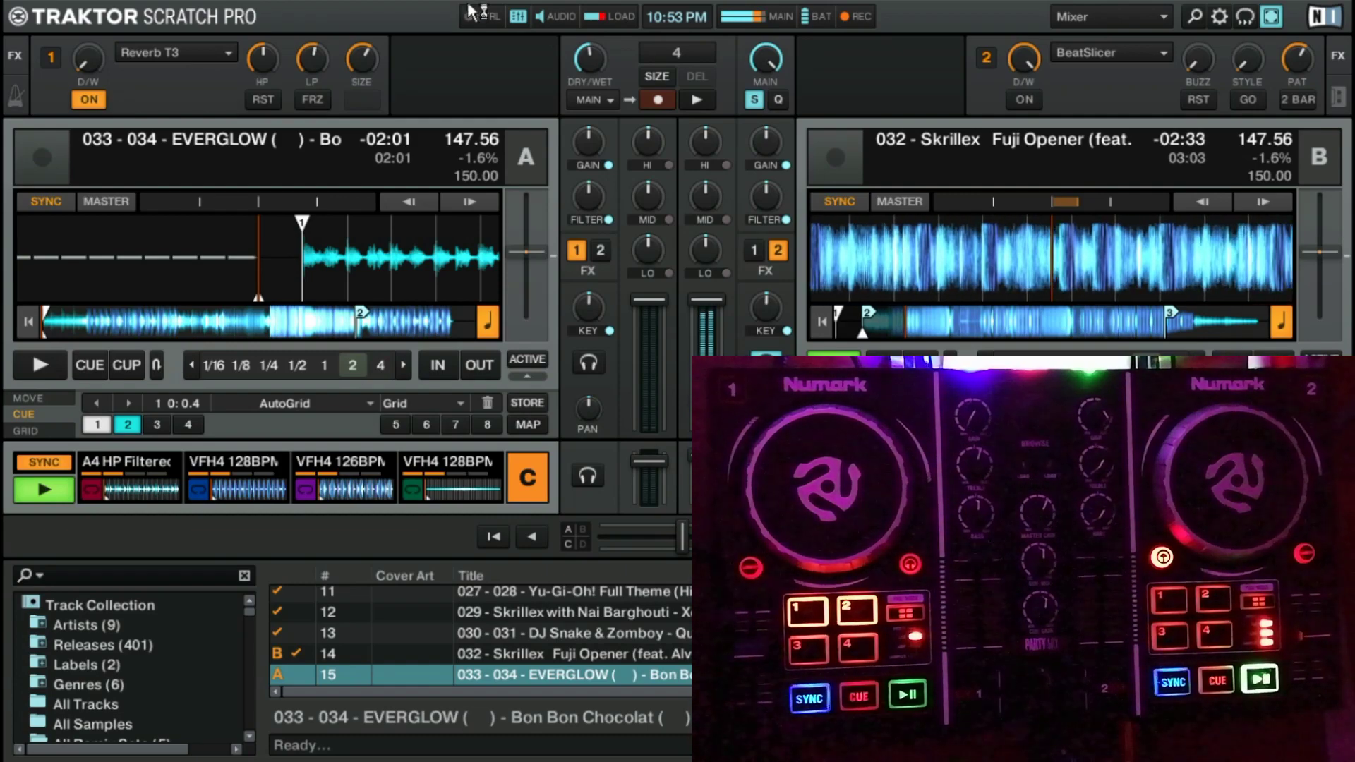
left_click(839, 202)
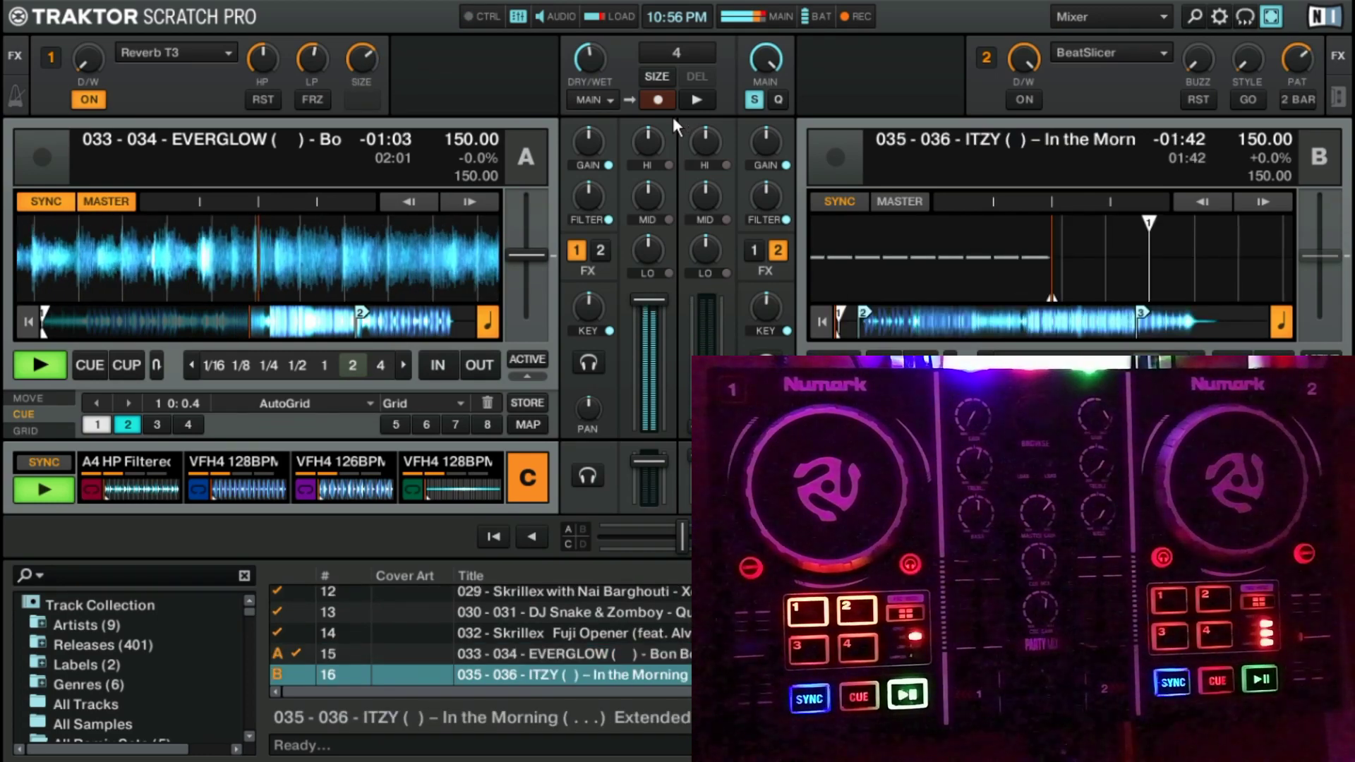
Switch FX 2 on and back off for deck A while cueing deck B at cue point 2, and start deck B.
left_click(604, 253)
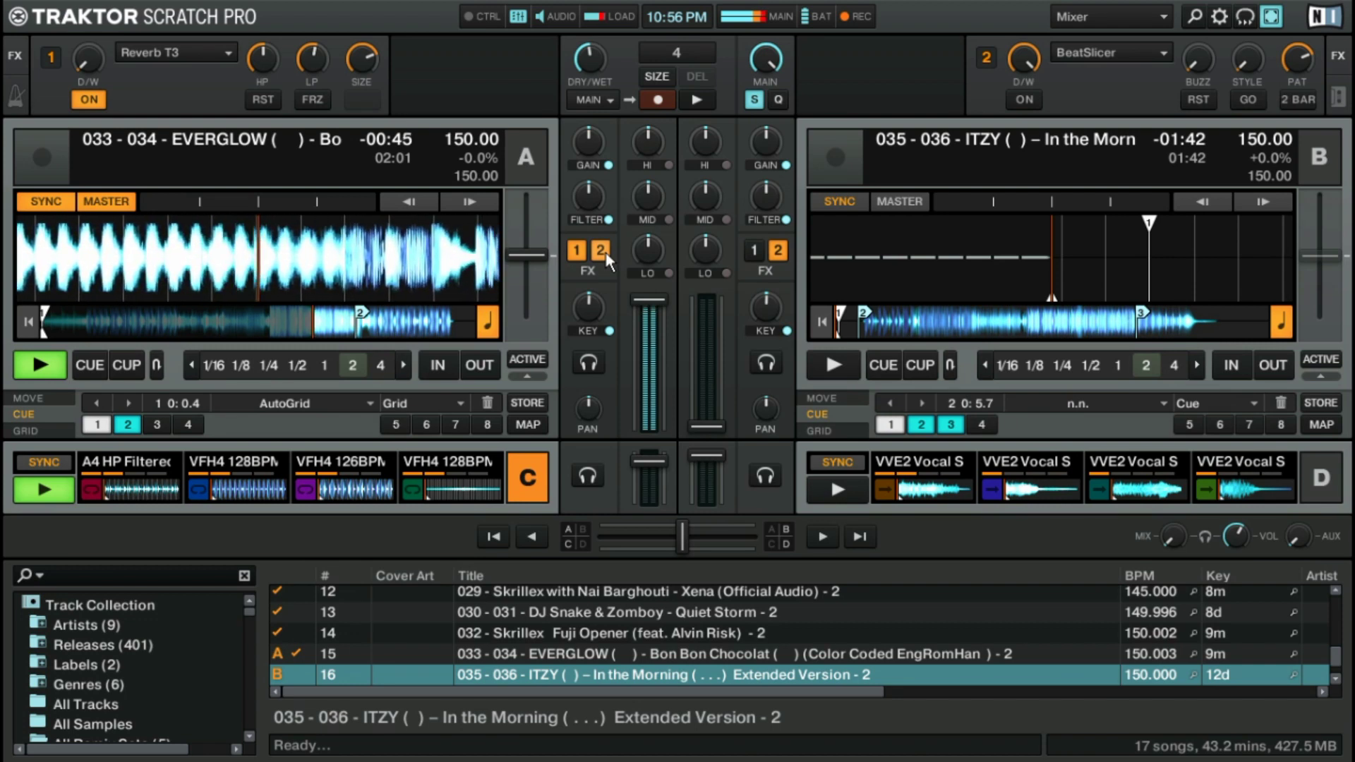
key("2")
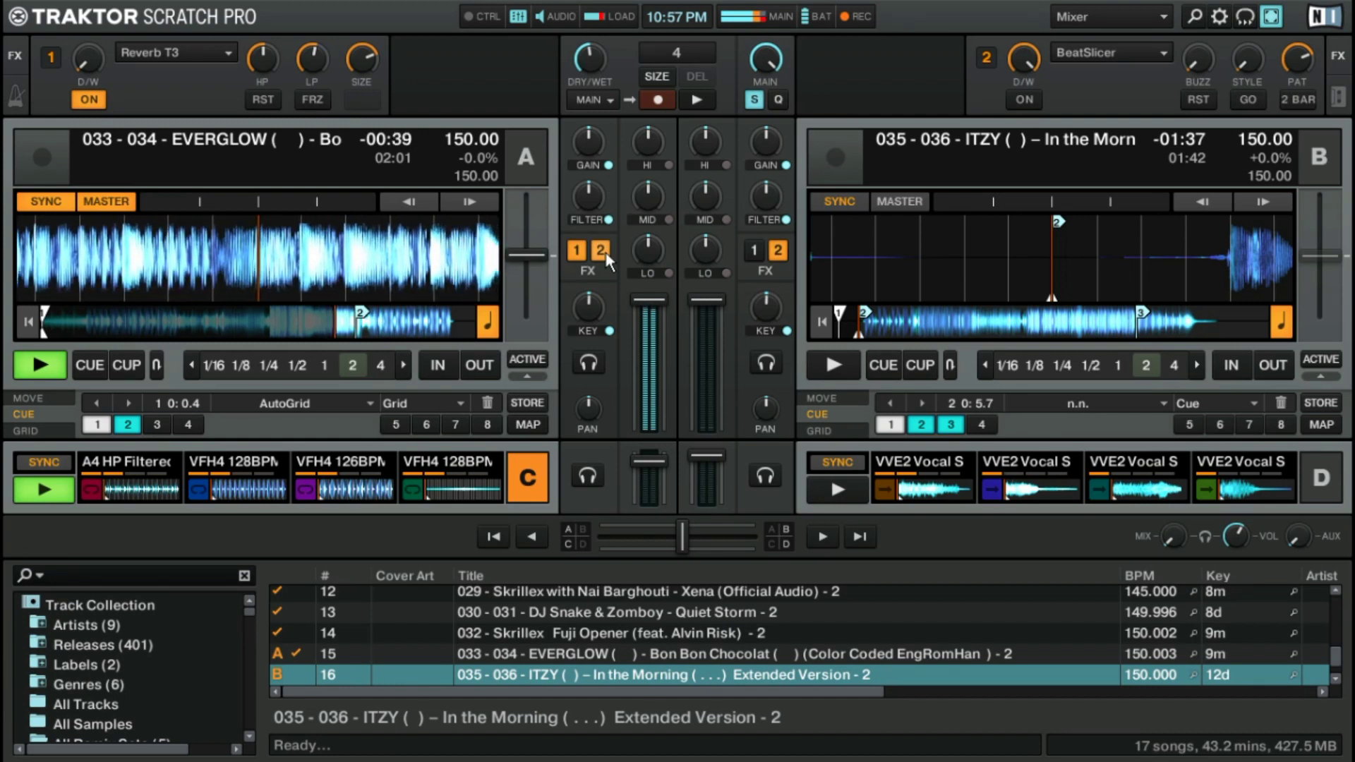
left_click(601, 250)
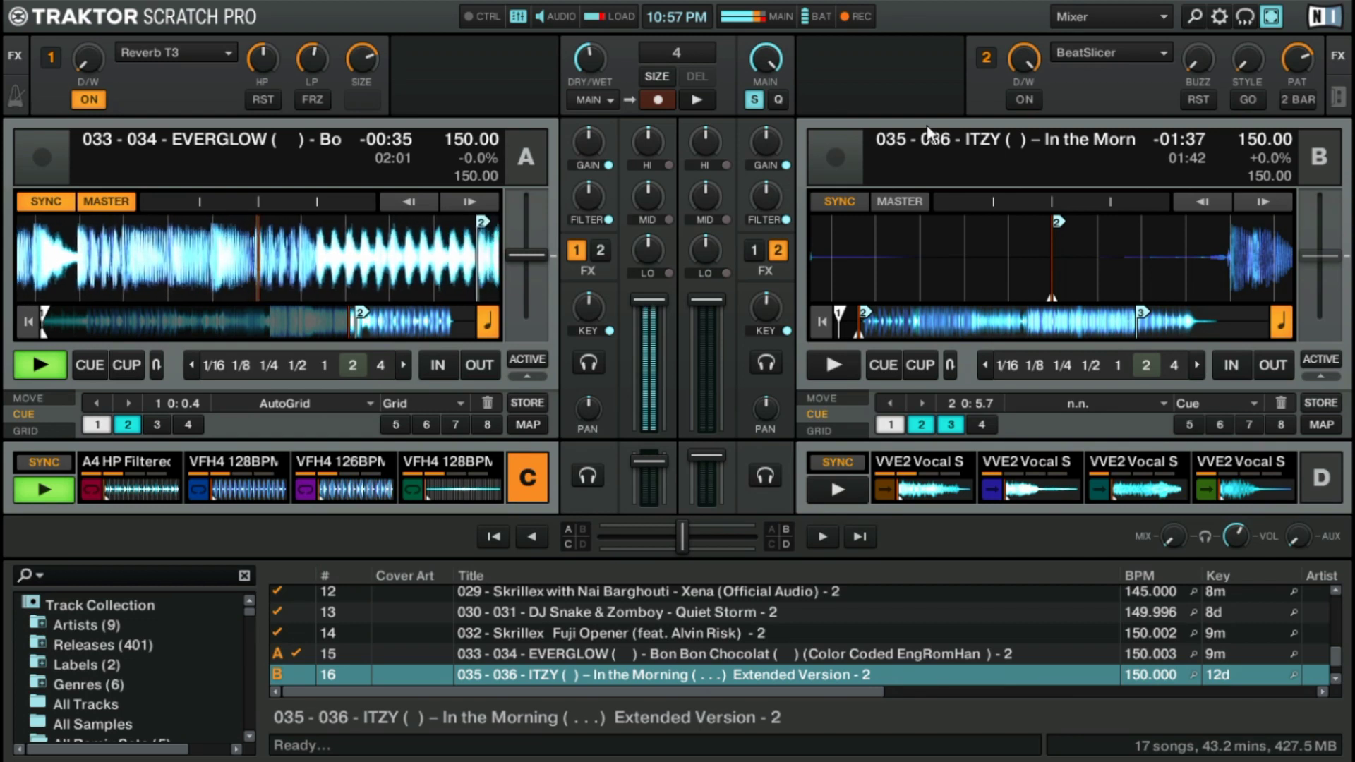
key("space")
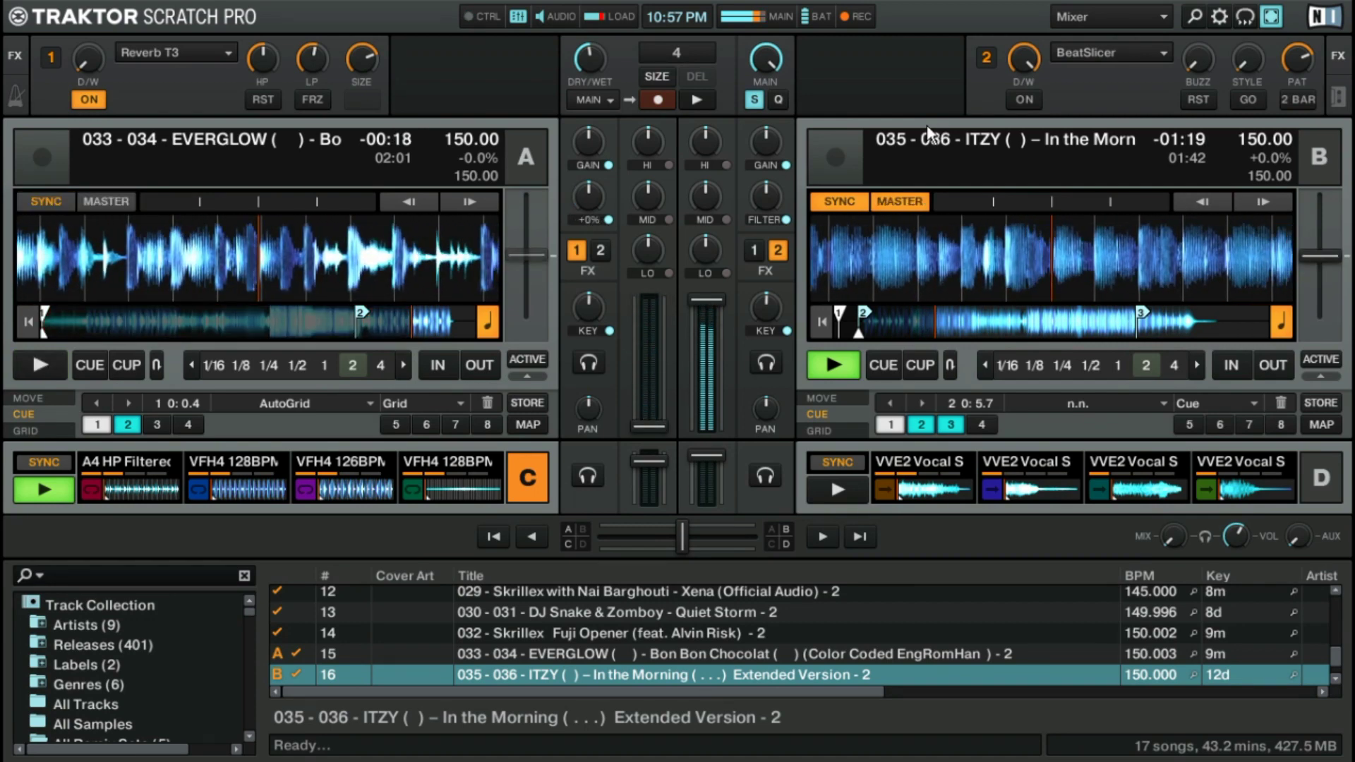
Load the track "037 - 038 - EVERGLOW FIRST" into deck A.
key("Down")
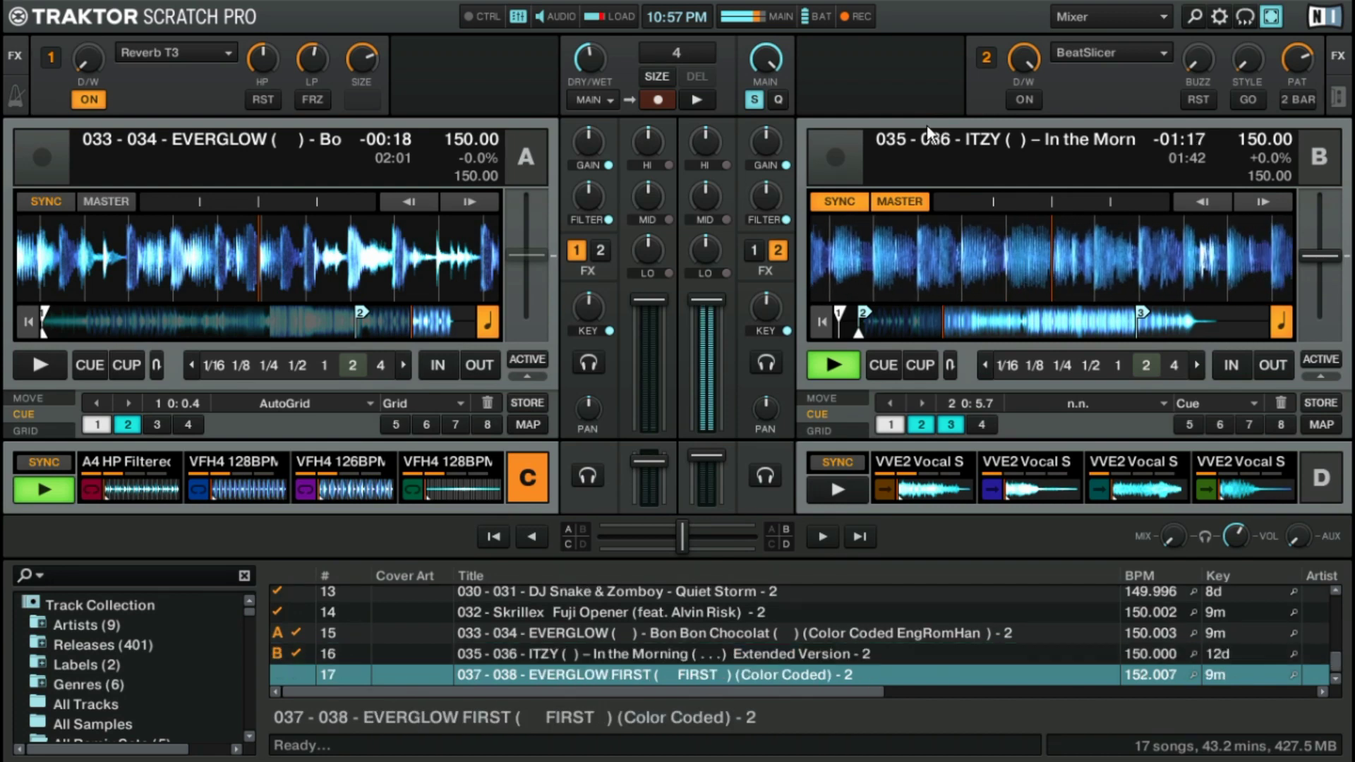
key("ctrl+Left")
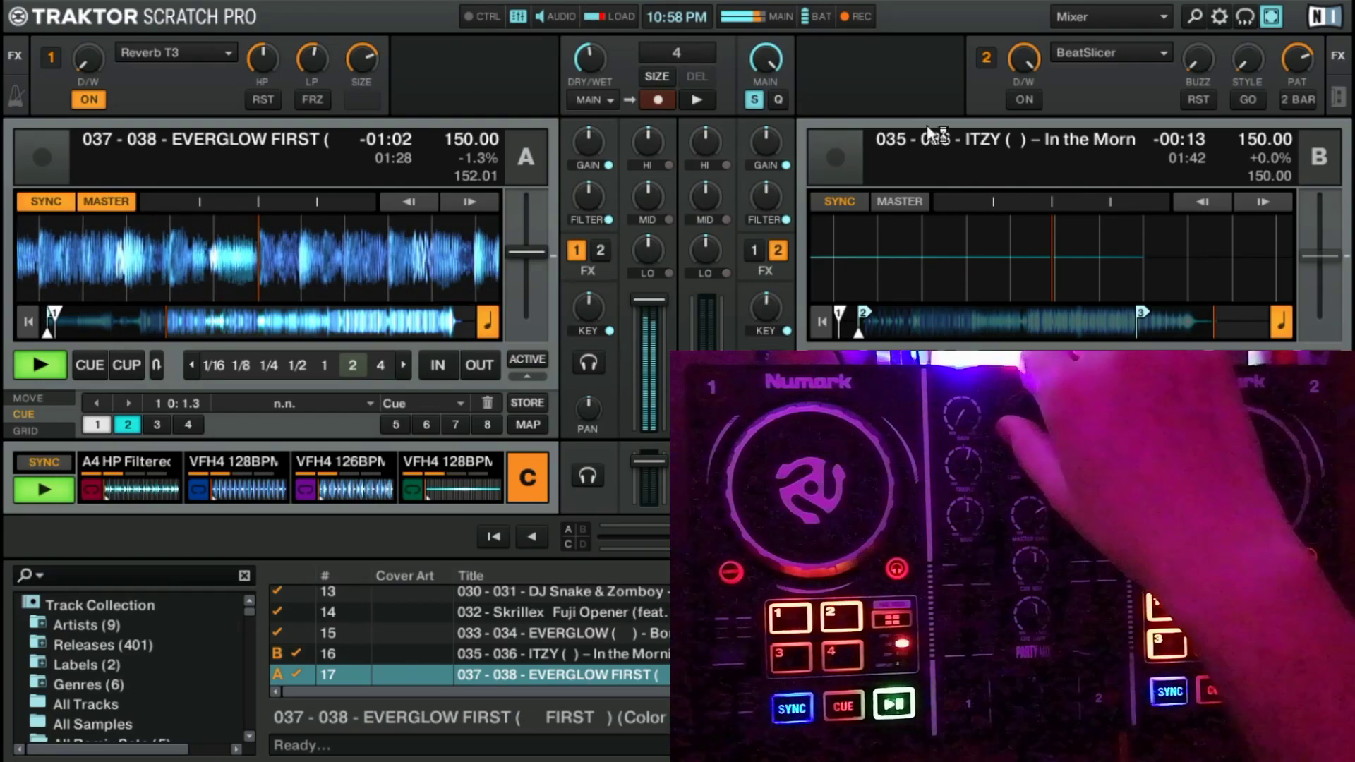
Load the track "032 - Skrillex Fuji Opener (feat. Alvin Risk) - 2" into deck B.
key("Up")
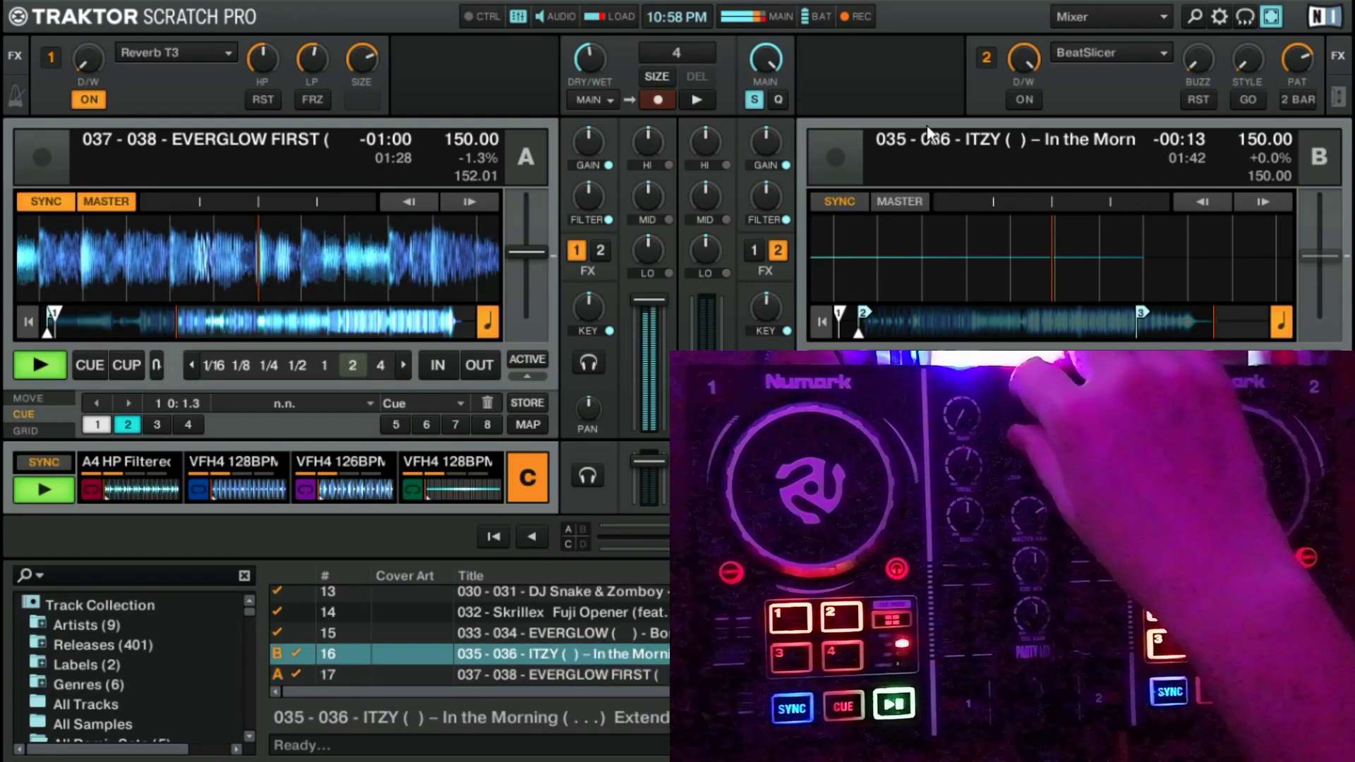
key("Up")
key("Up")
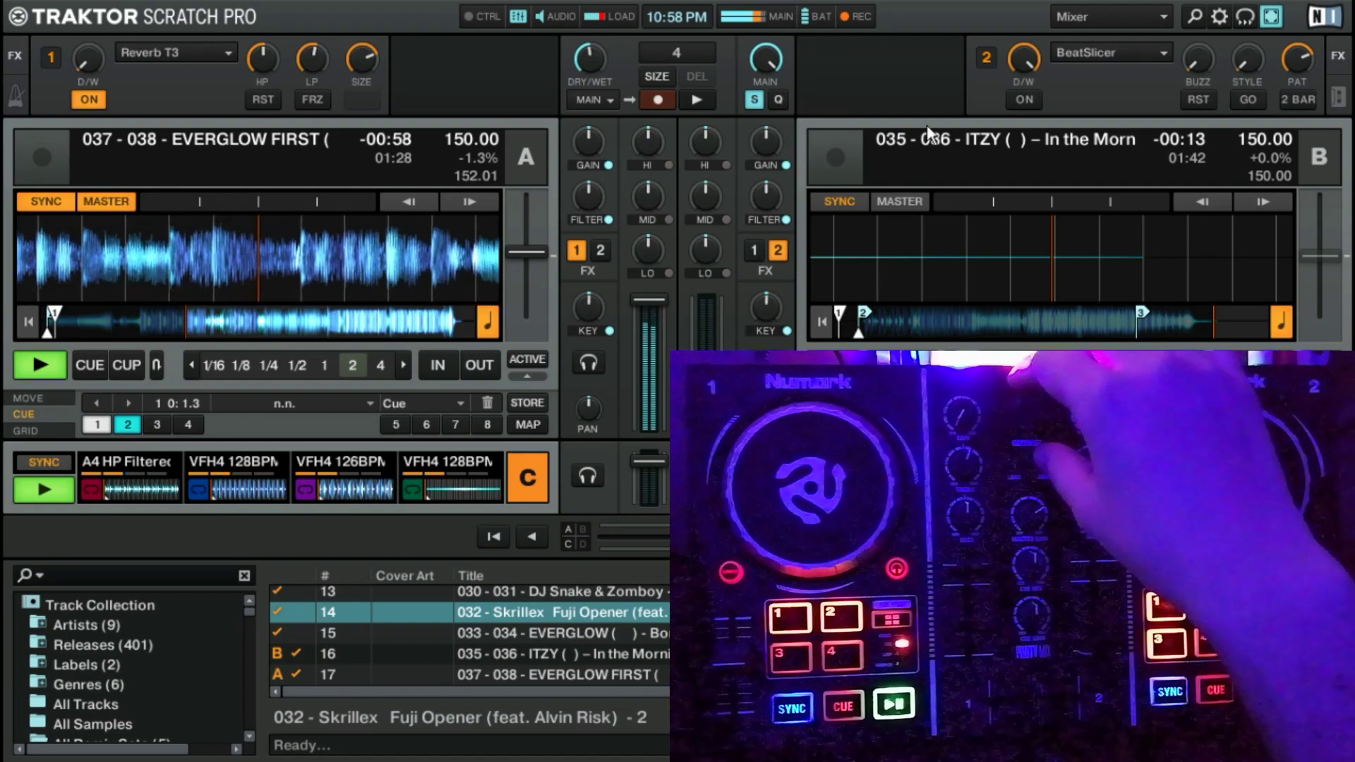
key("ctrl+Right")
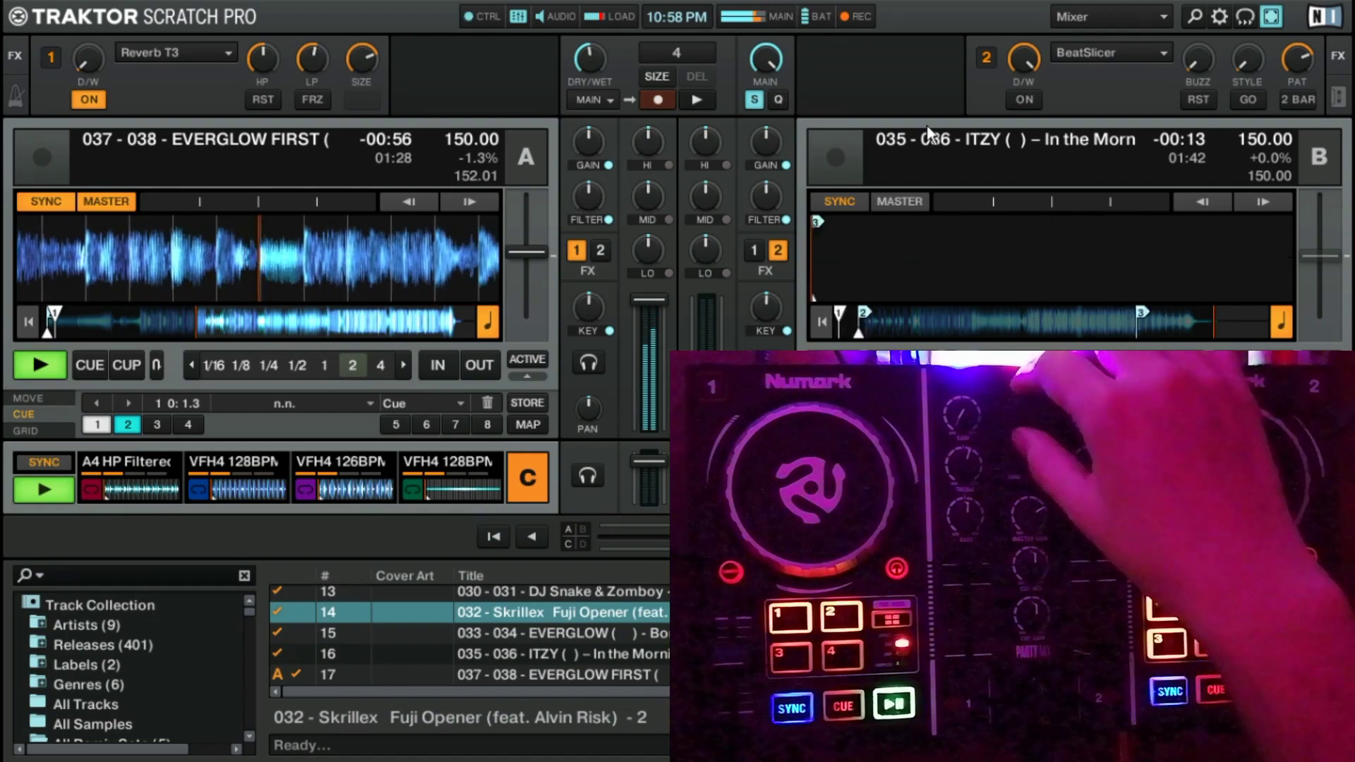